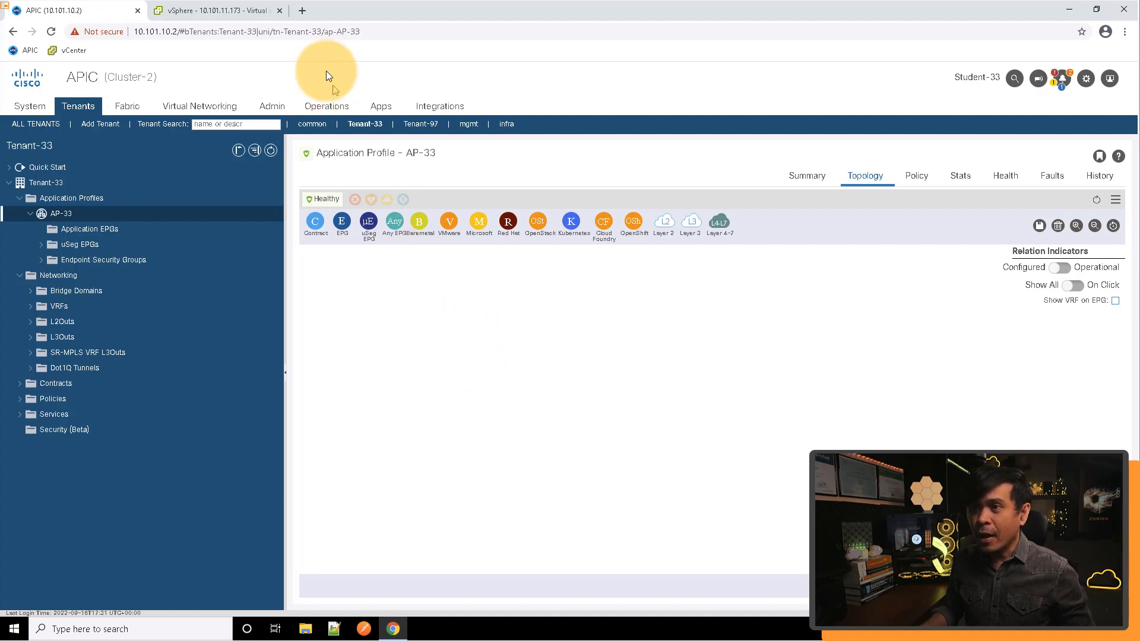
Switch to the vSphere Client and inspect the virtual machines attached to the P33-Client, P33-DB and P33-WEB port groups
{"action": "left_click", "coordinate": [232, 10]}
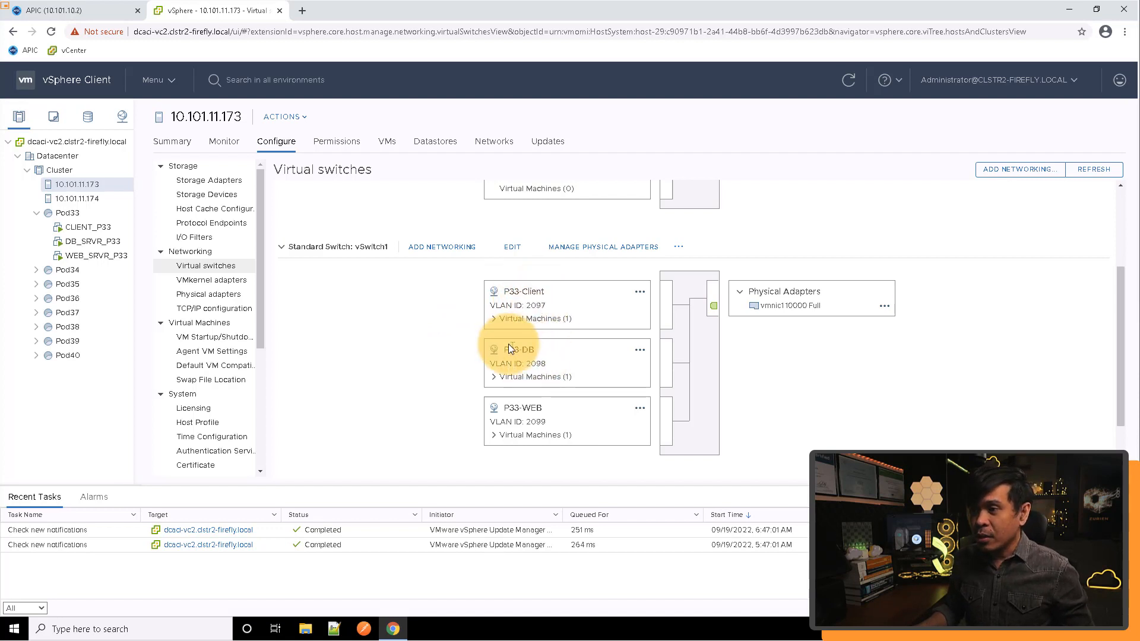
{"action": "left_click", "coordinate": [494, 319]}
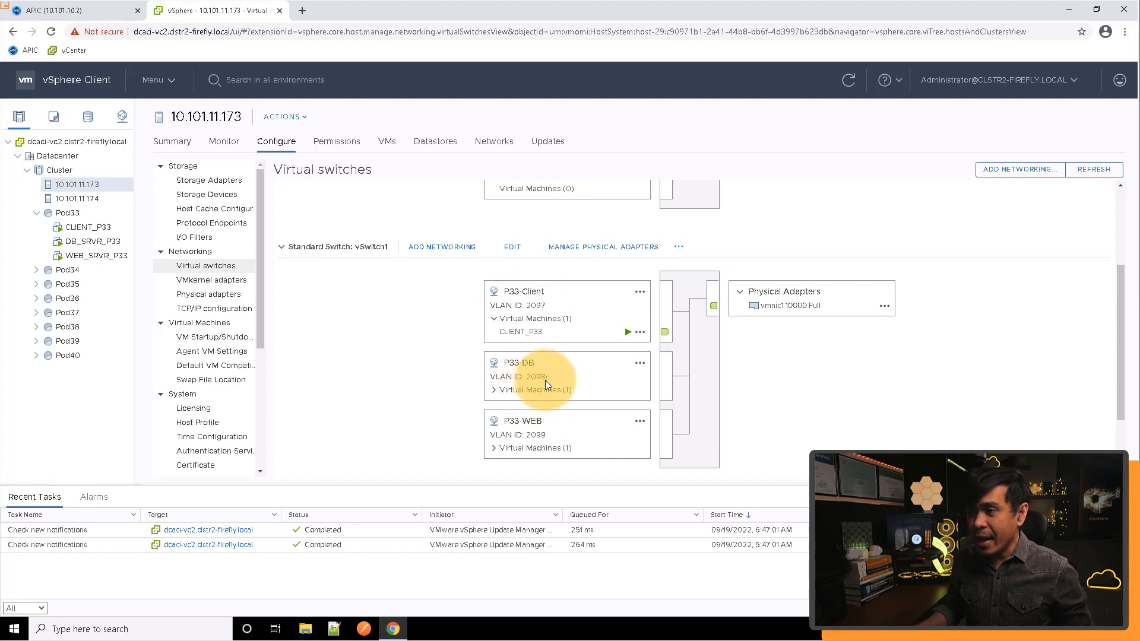
{"action": "left_click", "coordinate": [496, 391]}
{"action": "scroll", "coordinate": [558, 386], "scroll_direction": "down", "scroll_amount": 1}
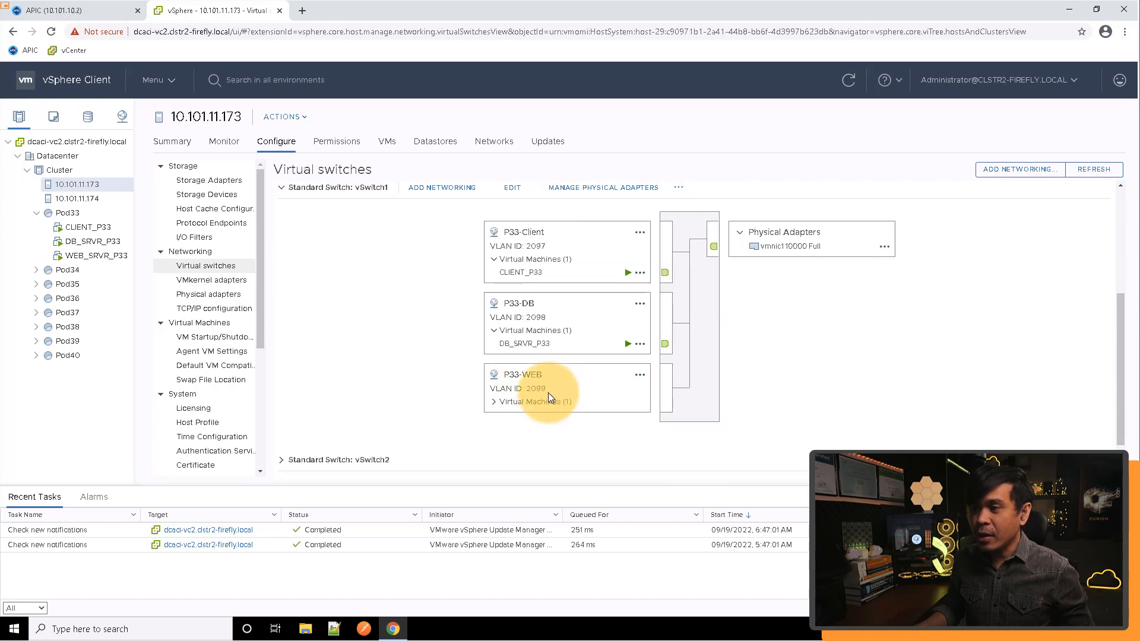
{"action": "left_click", "coordinate": [528, 402]}
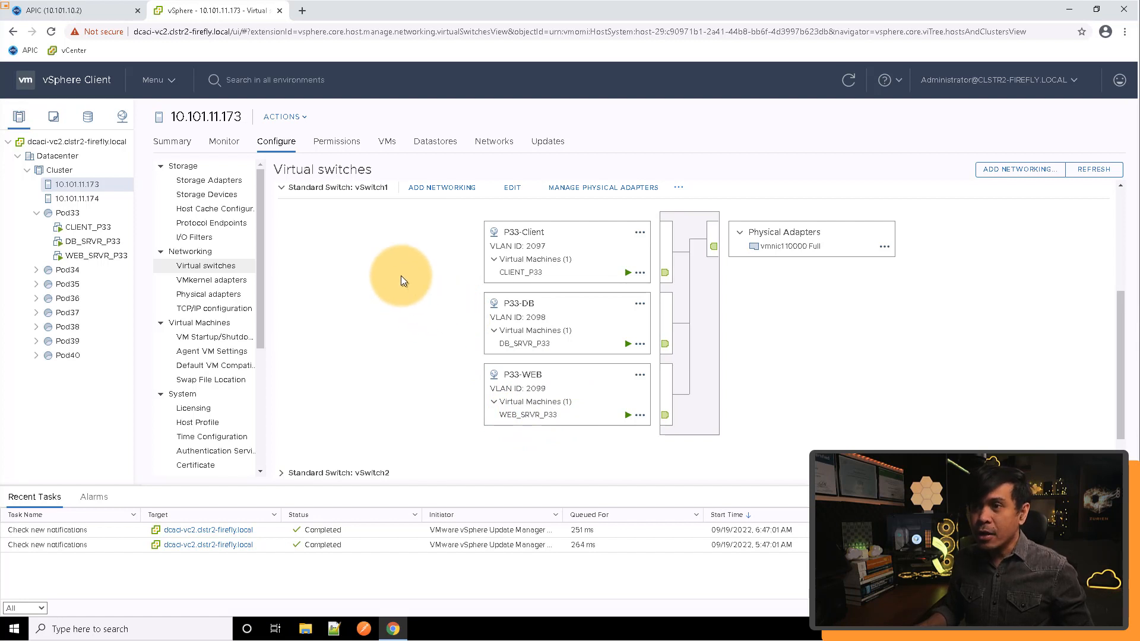
{"action": "left_click", "coordinate": [106, 12]}
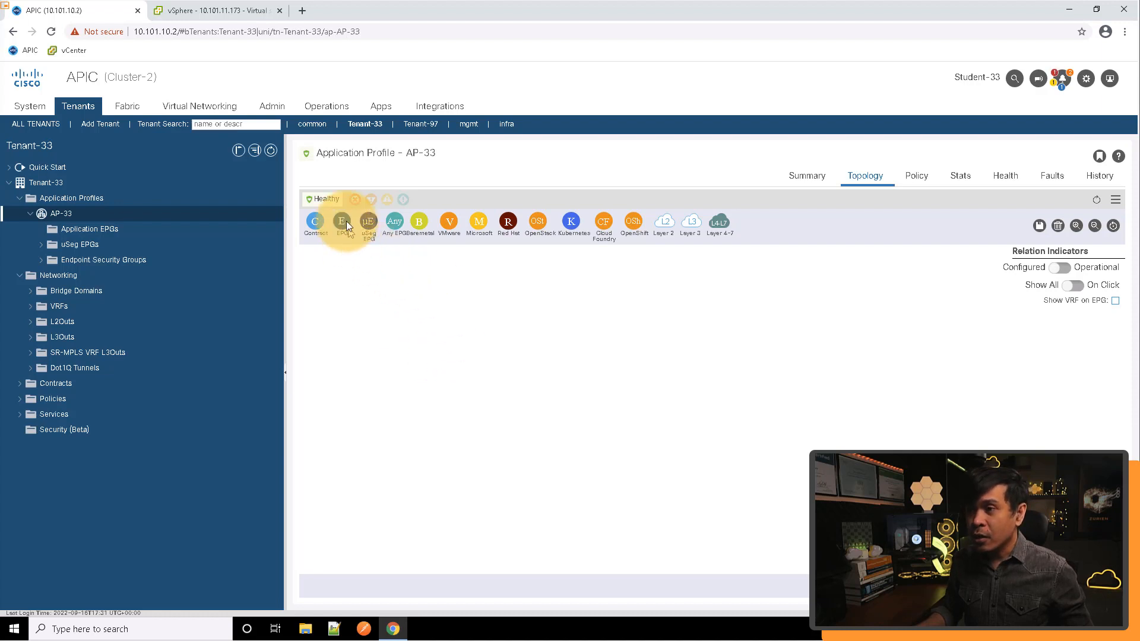
{"action": "left_click_drag", "start_coordinate": [343, 223], "coordinate": [371, 291]}
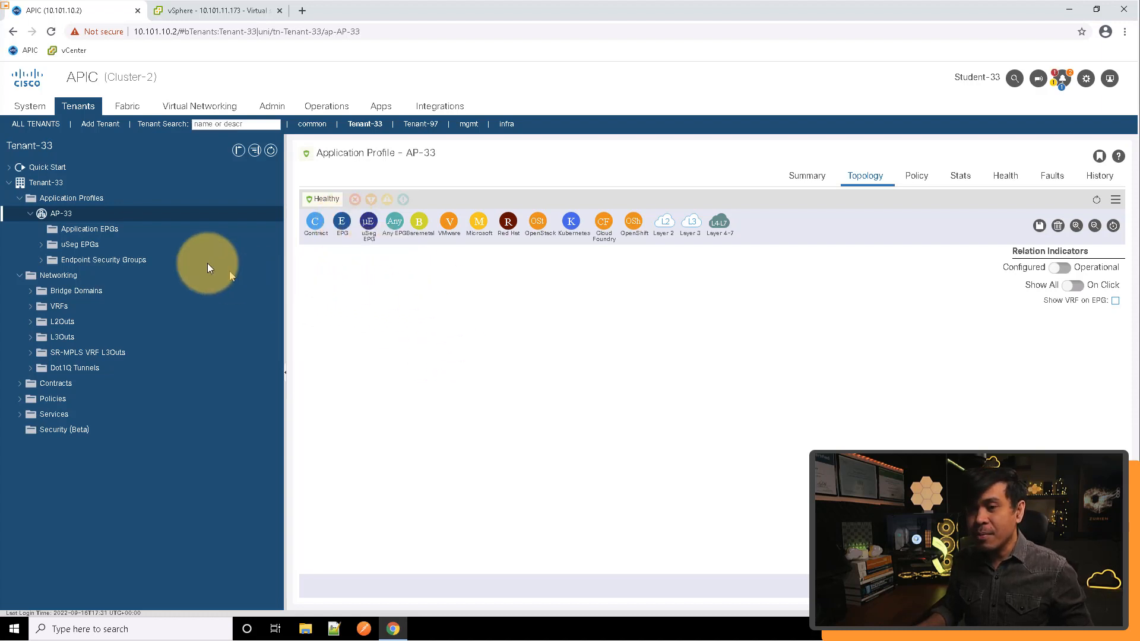
{"action": "left_click", "coordinate": [80, 229]}
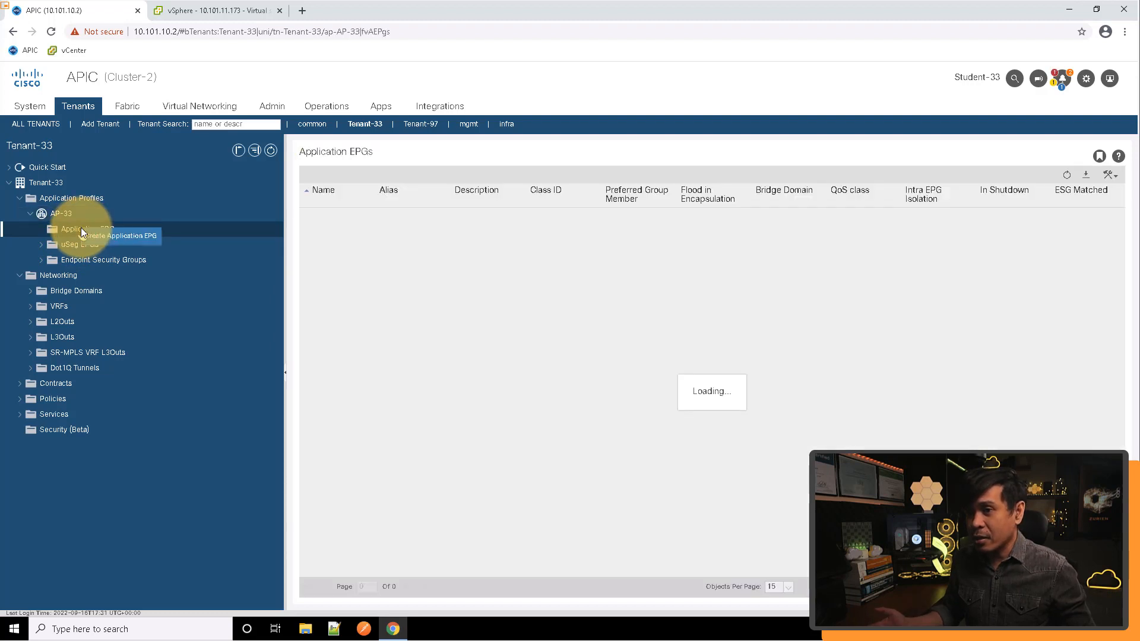
{"action": "right_click", "coordinate": [83, 232]}
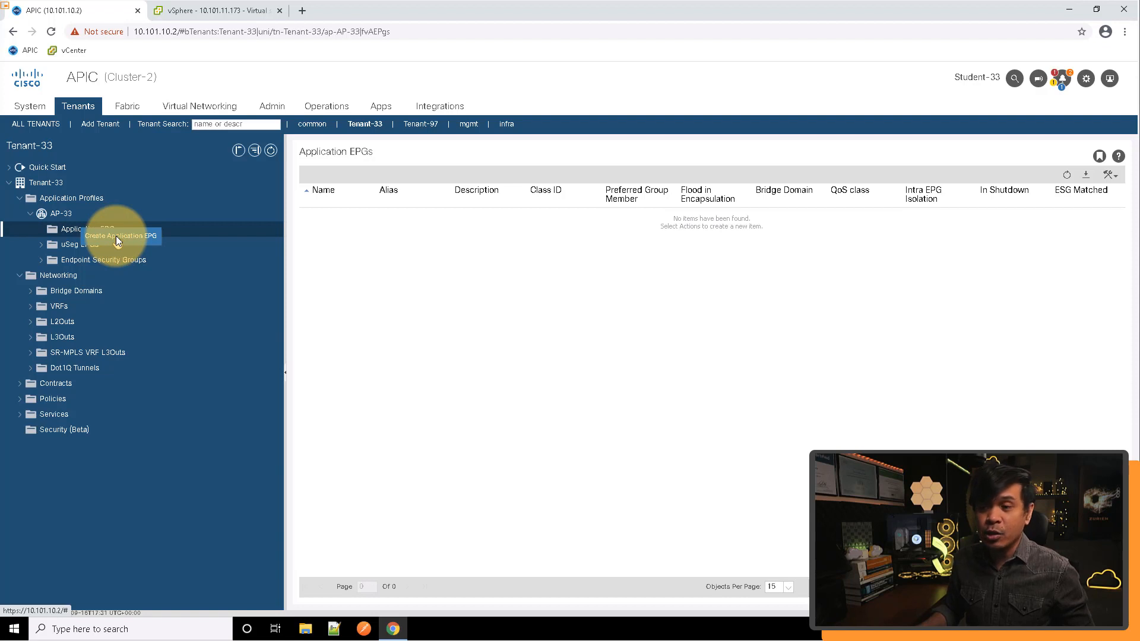
{"action": "left_click", "coordinate": [627, 285]}
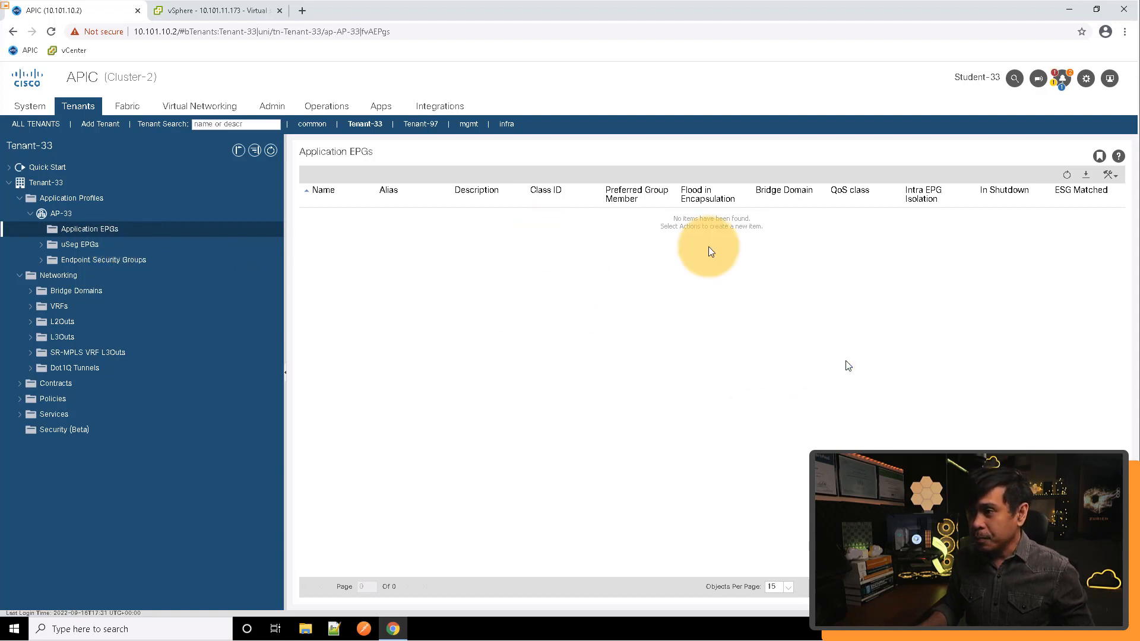
{"action": "left_click", "coordinate": [1116, 178]}
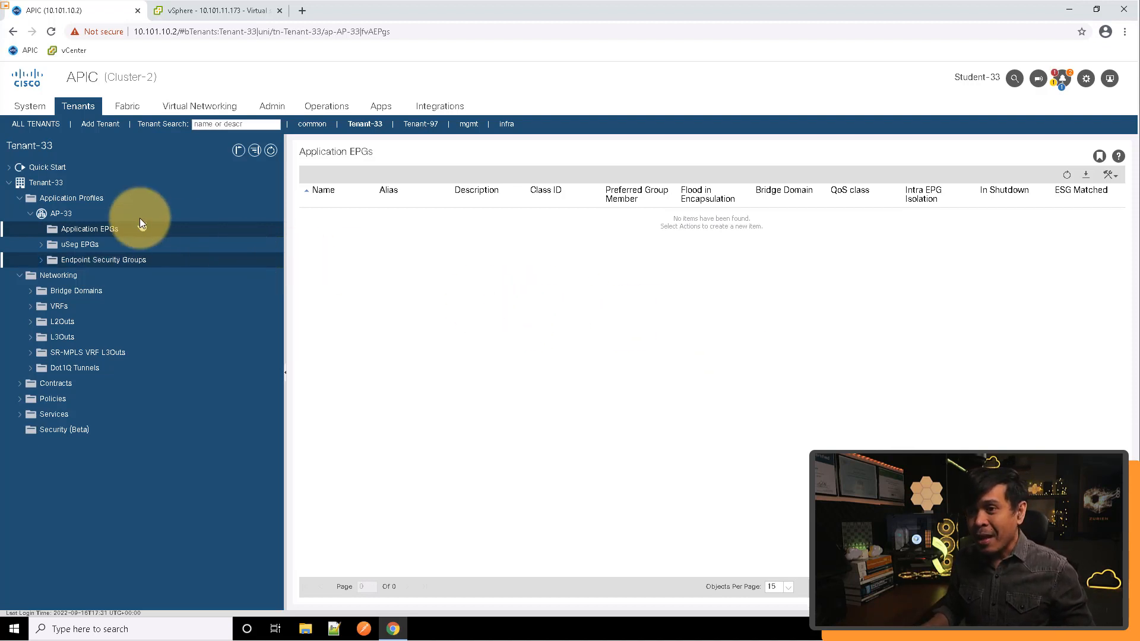
{"action": "left_click", "coordinate": [74, 211]}
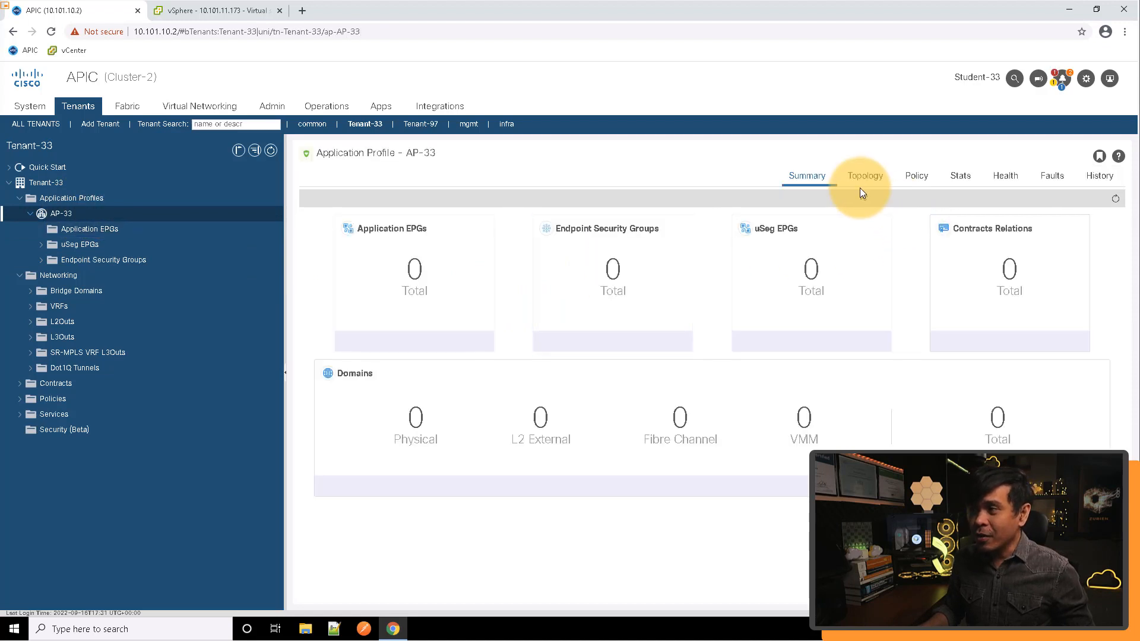
{"action": "left_click", "coordinate": [870, 176]}
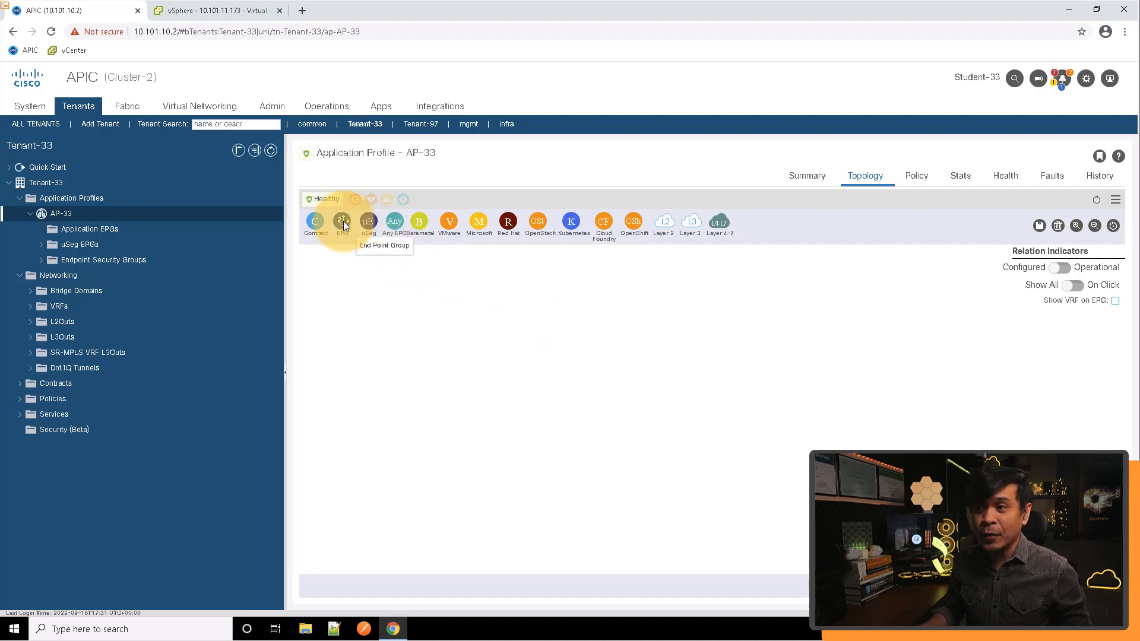
Add an application EPG named Clinet-33 to the AP-33 topology with bridge domain BD-33
{"action": "left_click_drag", "start_coordinate": [347, 226], "coordinate": [490, 307]}
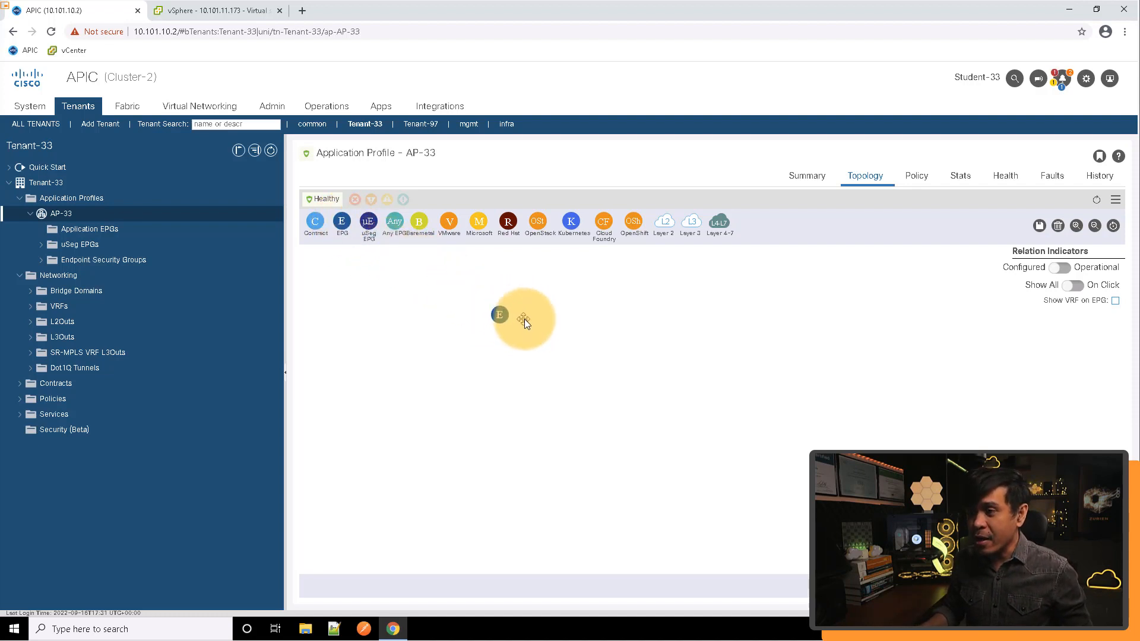
{"action": "left_click_drag", "start_coordinate": [564, 329], "coordinate": [564, 329]}
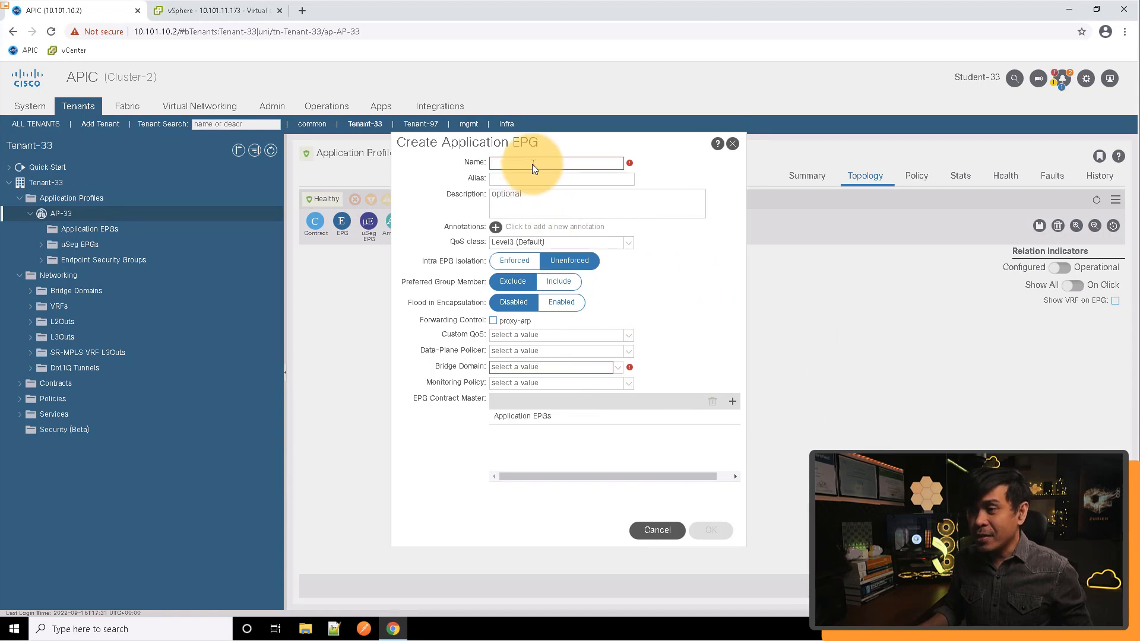
{"action": "type", "text": "Clinet"}
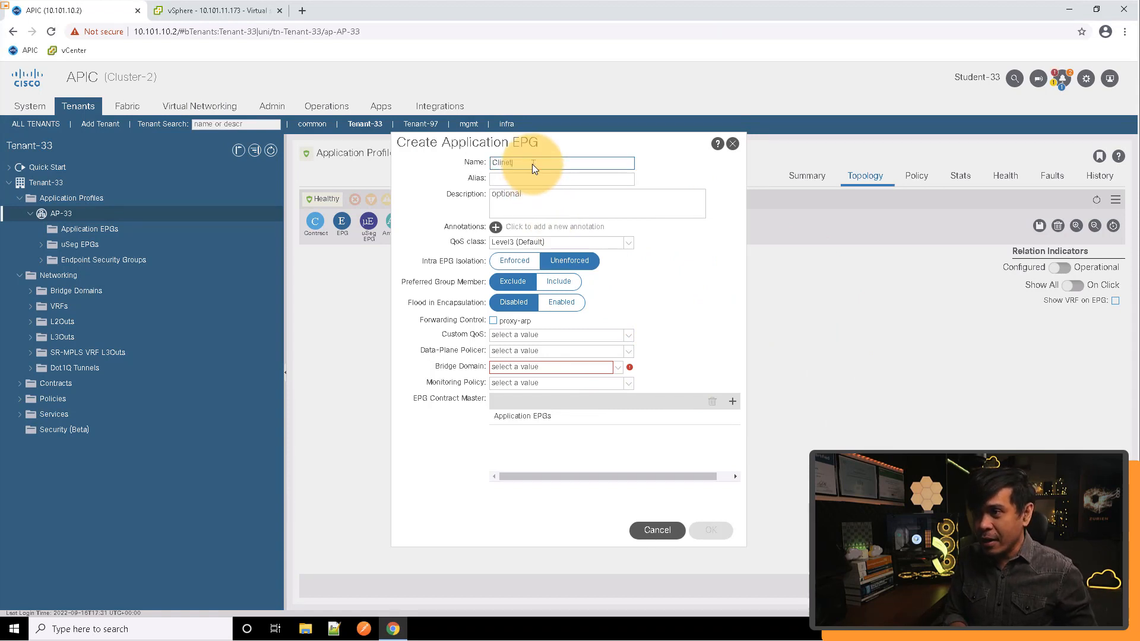
{"action": "type", "text": "-33"}
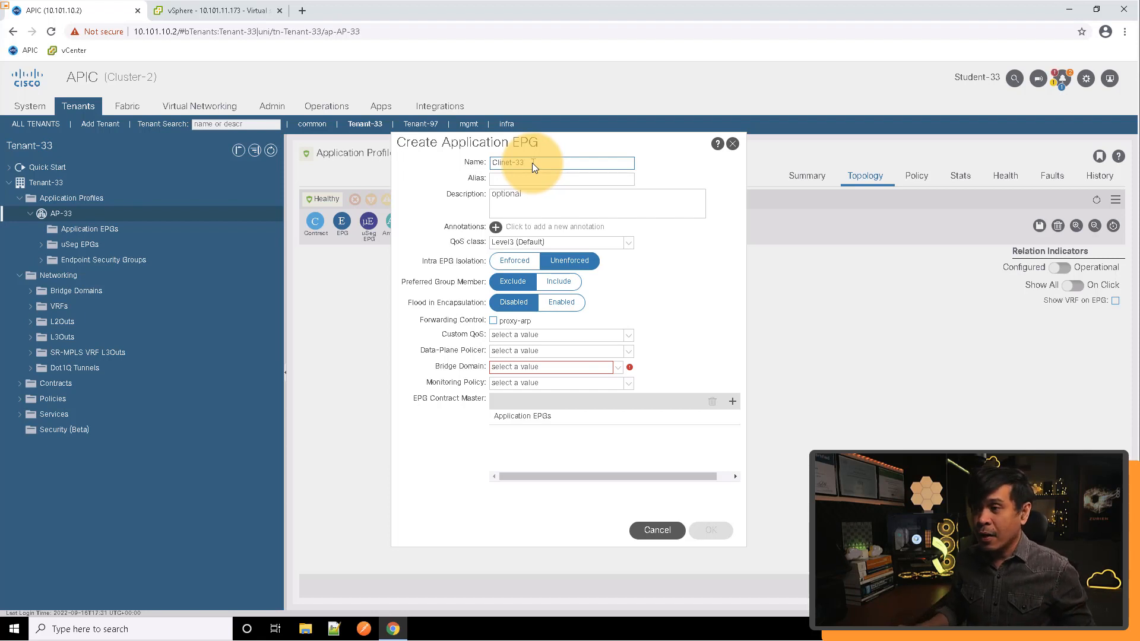
{"action": "left_click", "coordinate": [619, 369]}
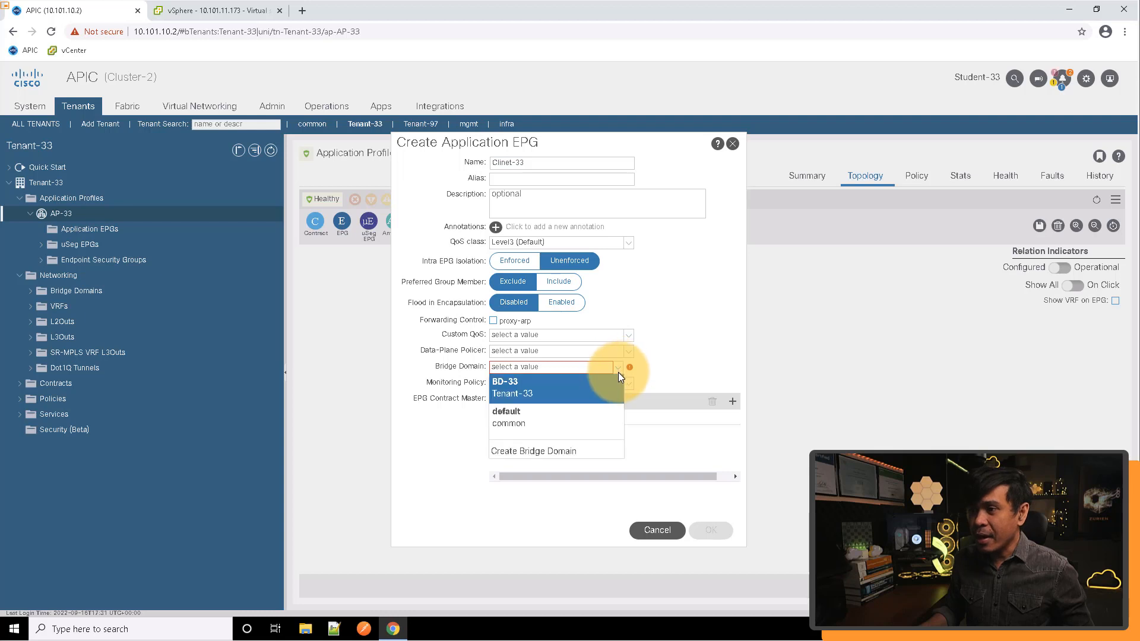
{"action": "left_click", "coordinate": [535, 391]}
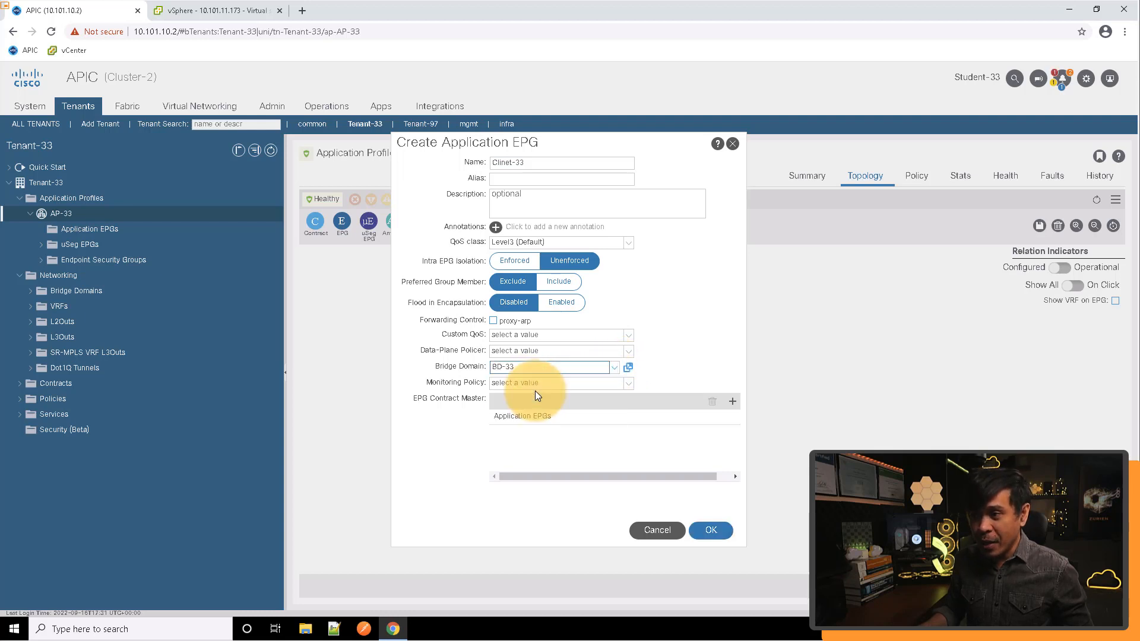
{"action": "left_click", "coordinate": [714, 529]}
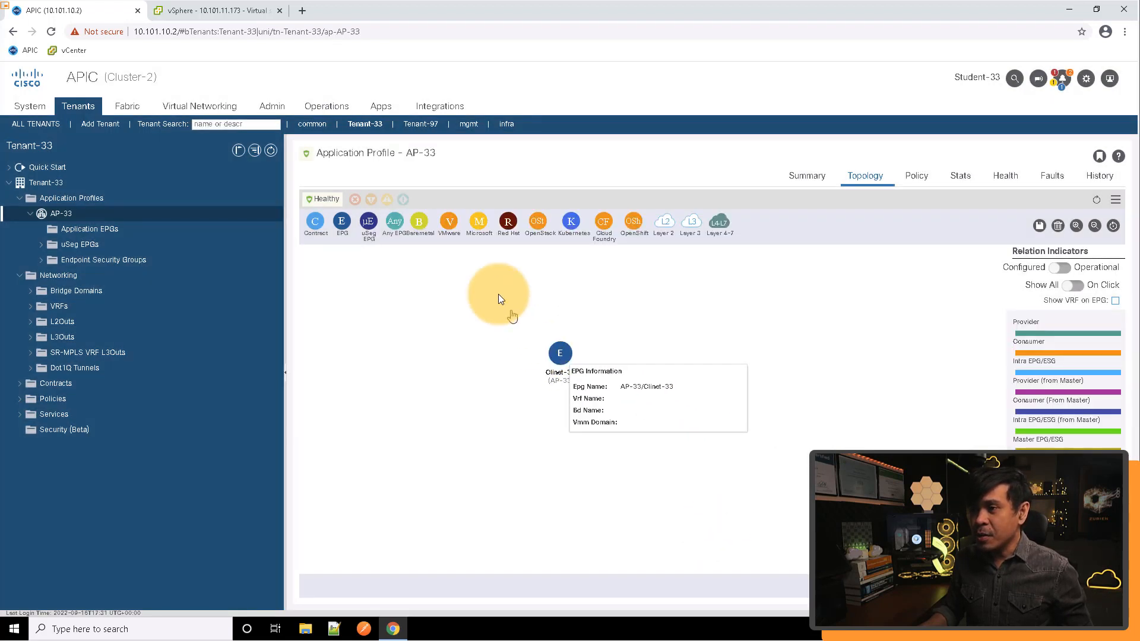
Add an application EPG named Web-33 to the AP-33 topology with bridge domain BD-33
{"action": "left_click_drag", "start_coordinate": [347, 222], "coordinate": [657, 355]}
{"action": "left_click", "coordinate": [539, 163]}
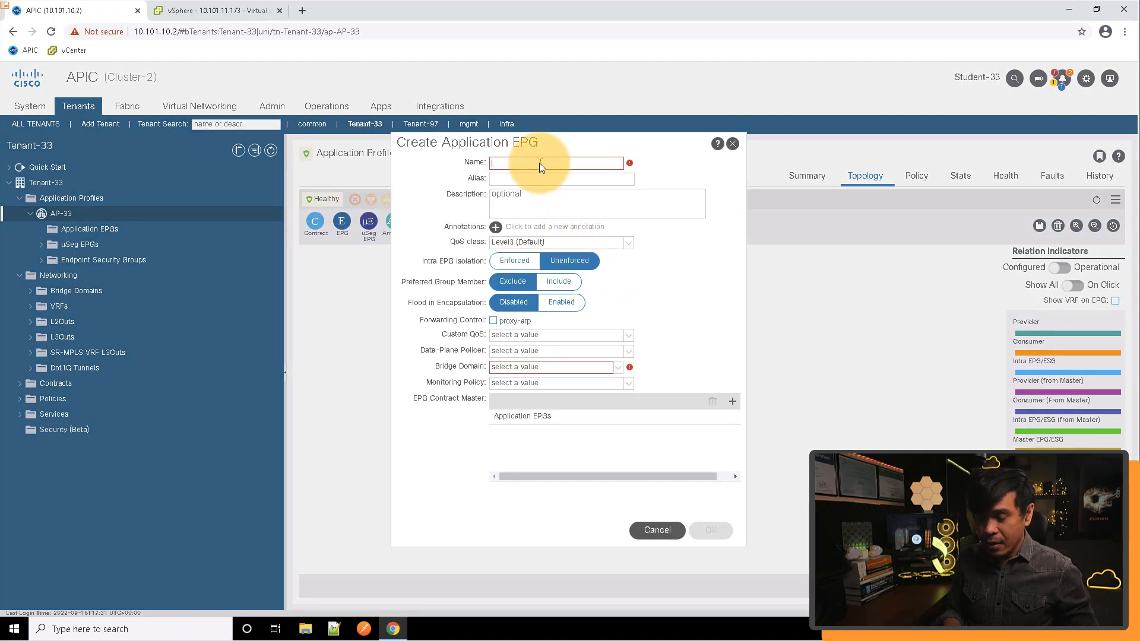
{"action": "type", "text": "Webn"}
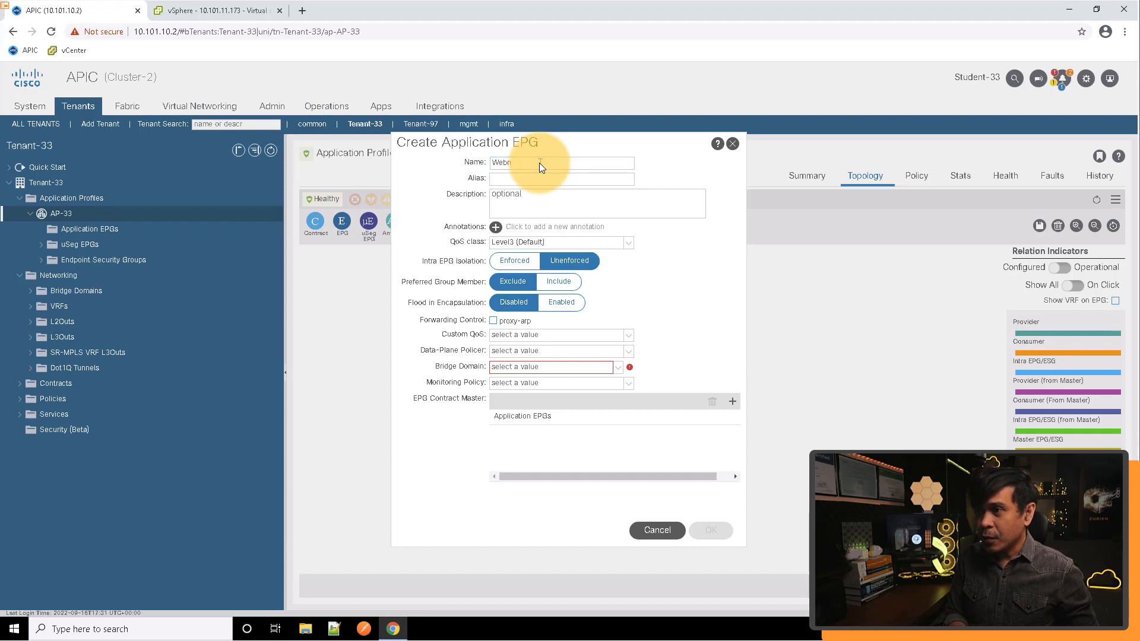
{"action": "left_click", "coordinate": [539, 163]}
{"action": "key", "text": "BackSpace"}
{"action": "type", "text": "-33"}
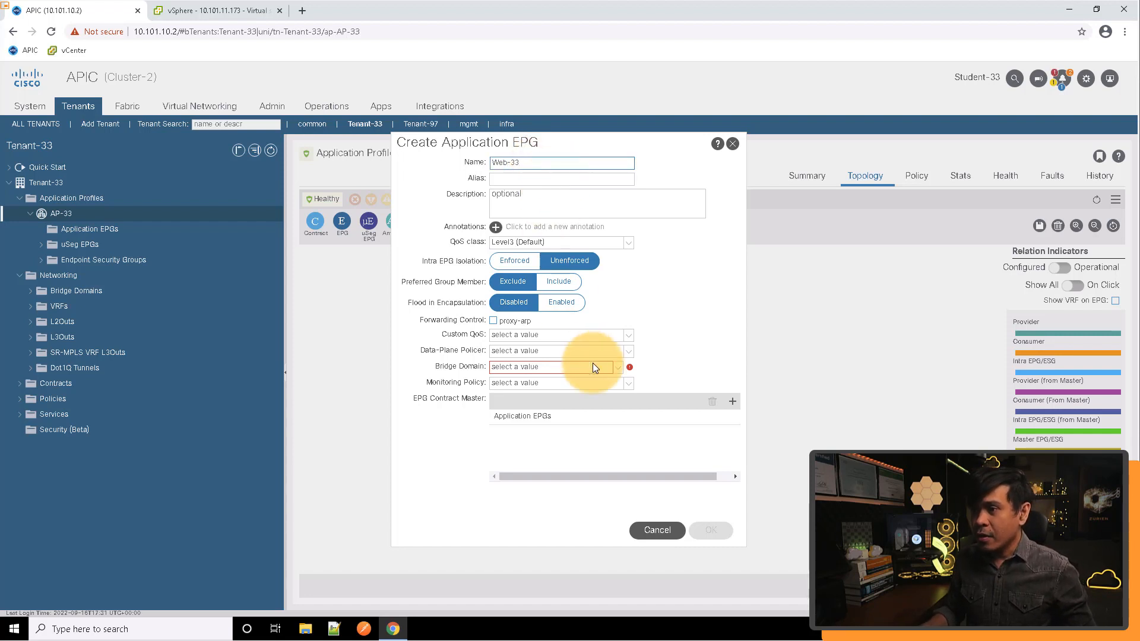
{"action": "left_click", "coordinate": [592, 366]}
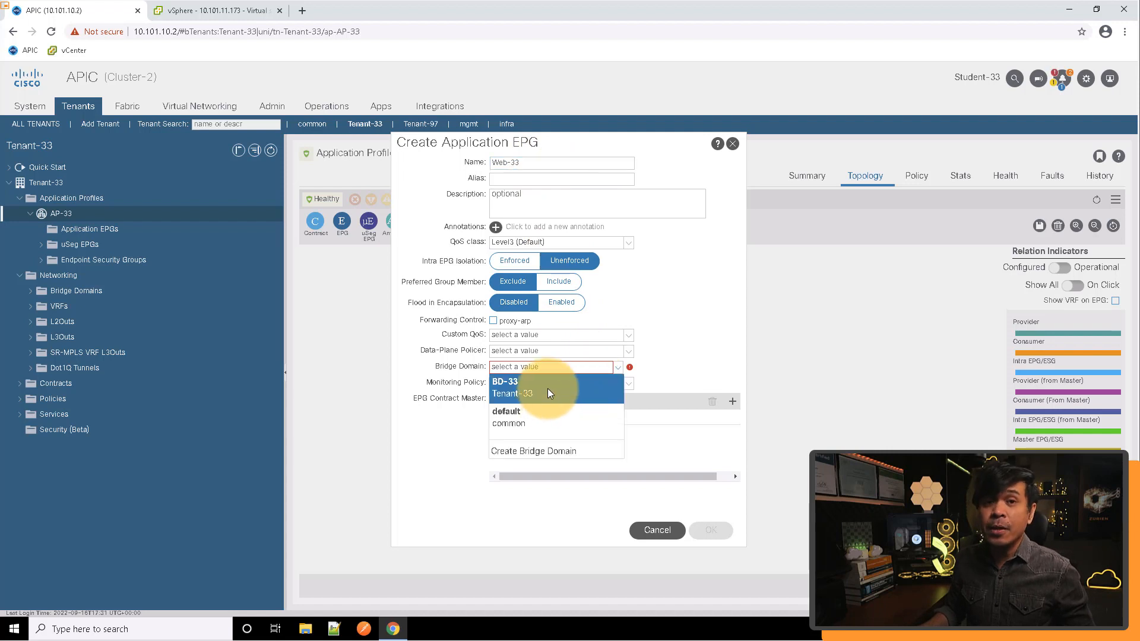
{"action": "left_click", "coordinate": [547, 389]}
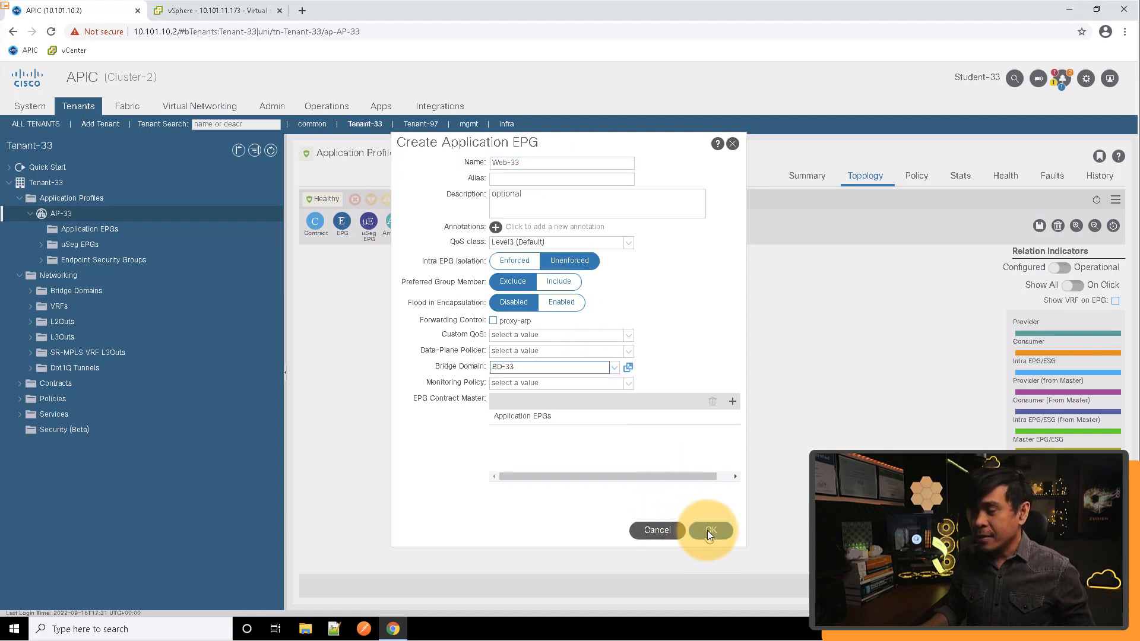
{"action": "left_click", "coordinate": [708, 530]}
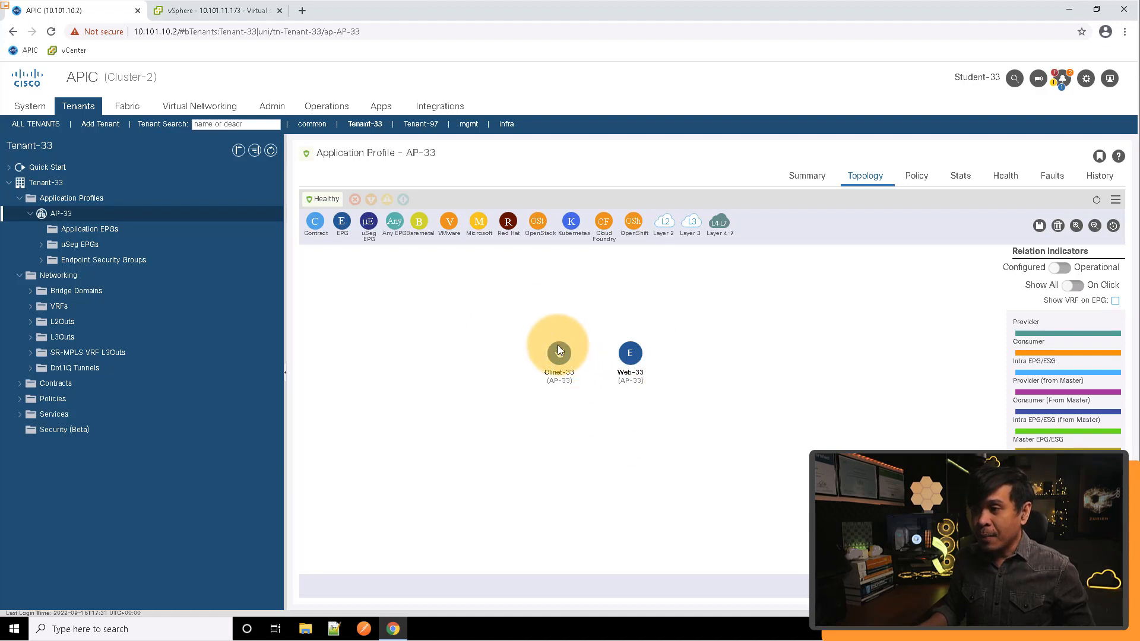
Delete the misspelled Clinet-33 EPG from the topology
{"action": "mouse_move", "coordinate": [558, 351]}
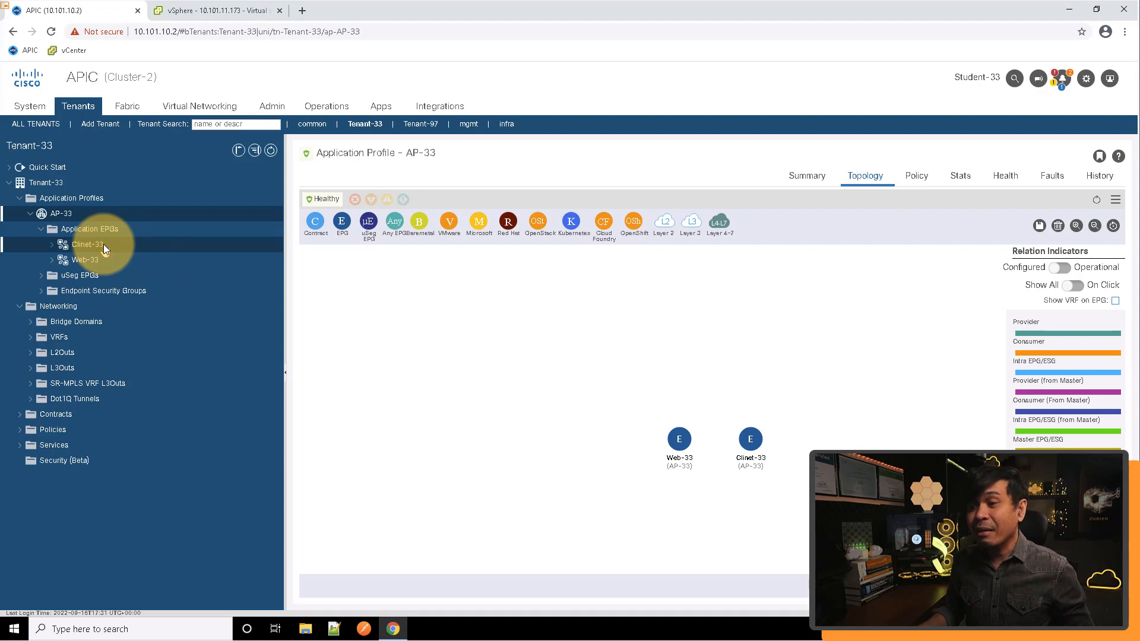
{"action": "right_click", "coordinate": [750, 443]}
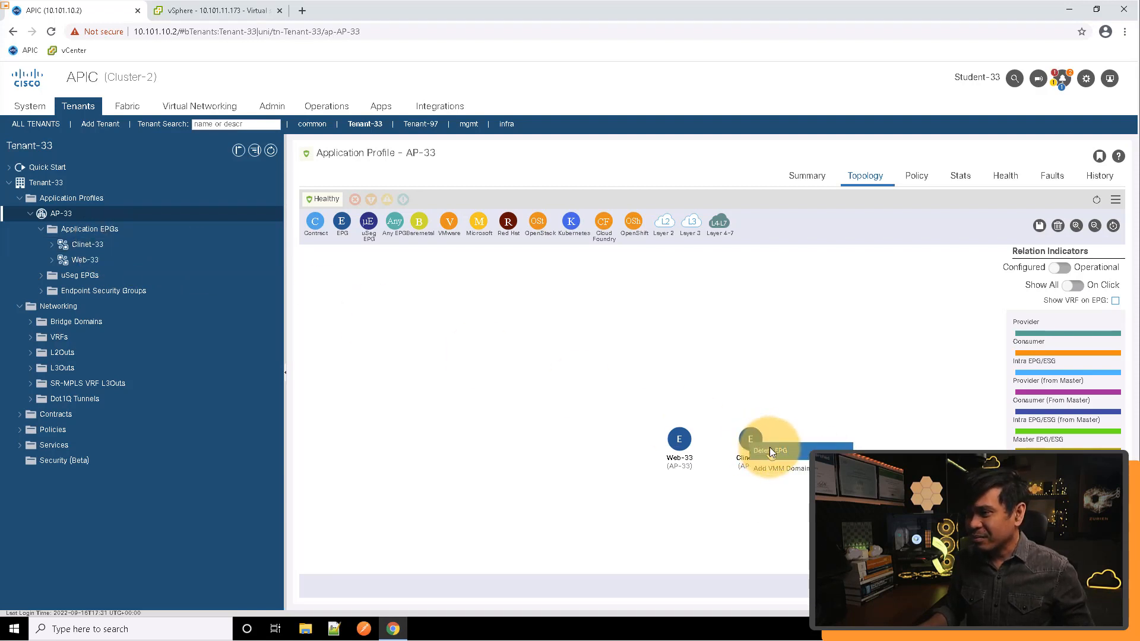
{"action": "left_click", "coordinate": [769, 447]}
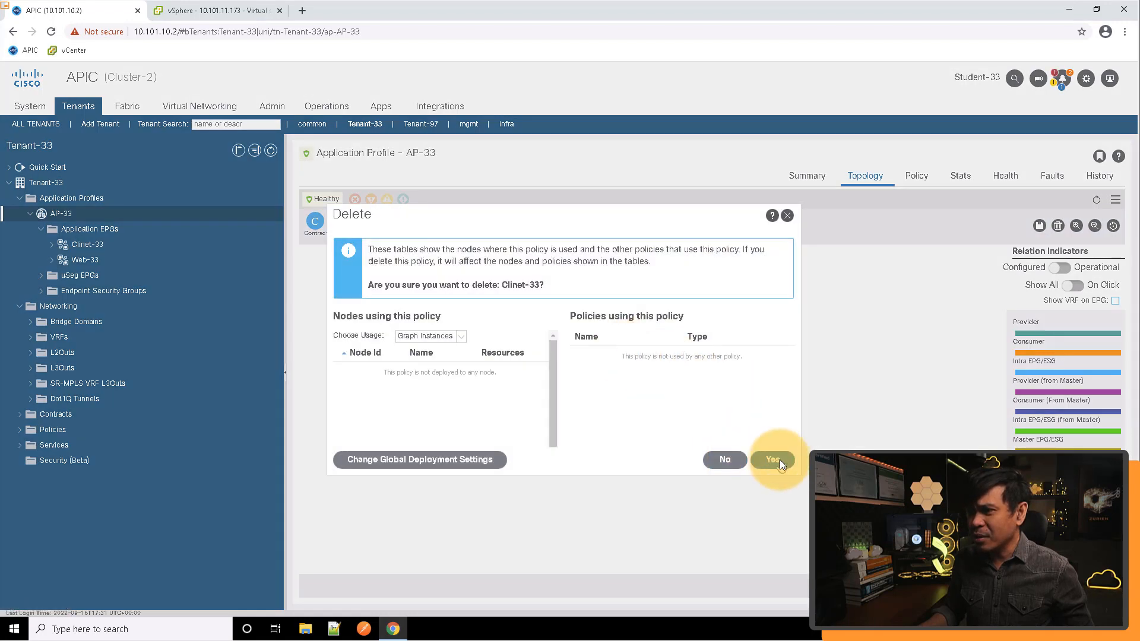
{"action": "left_click", "coordinate": [779, 460]}
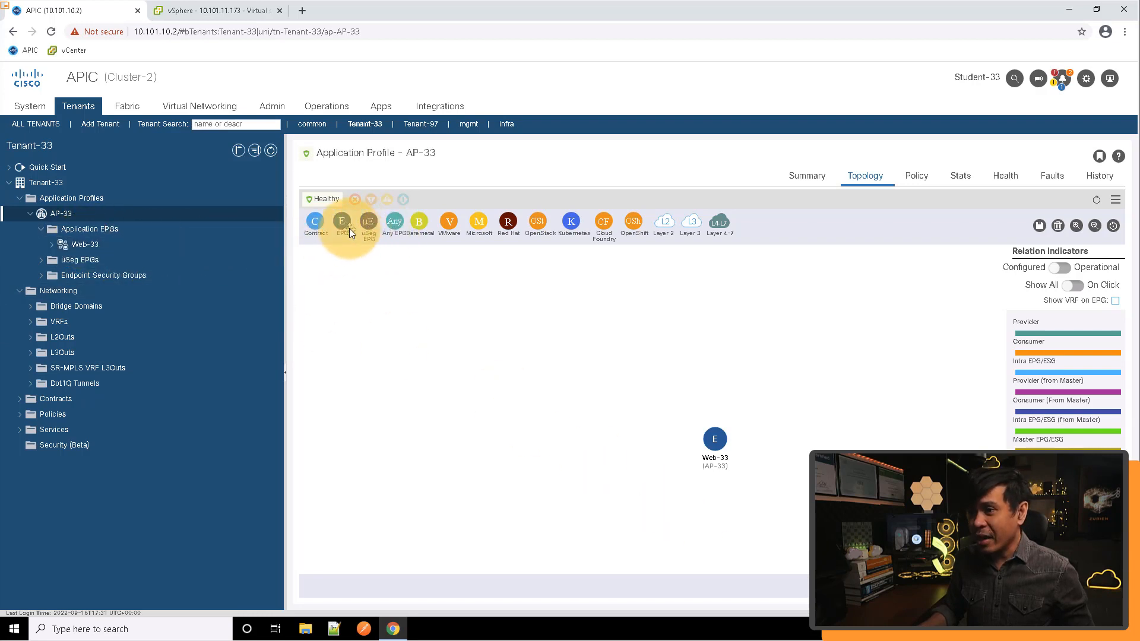
Add an application EPG named Client-33 to the AP-33 topology with bridge domain BD-33
{"action": "left_click_drag", "start_coordinate": [350, 228], "coordinate": [741, 364]}
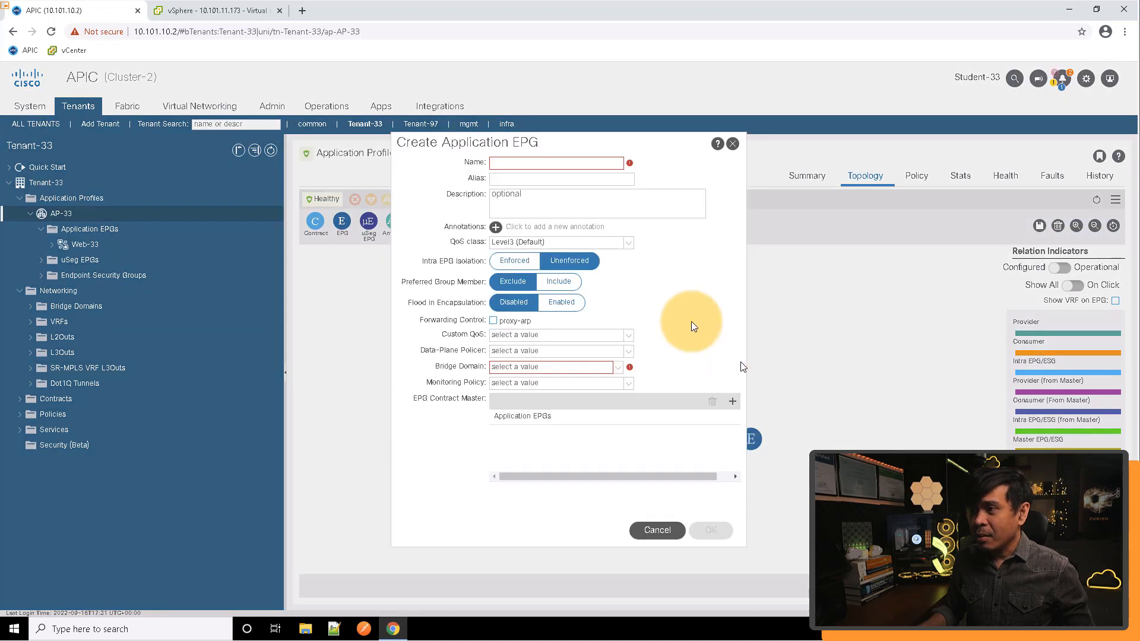
{"action": "left_click", "coordinate": [557, 163]}
{"action": "type", "text": "Client"}
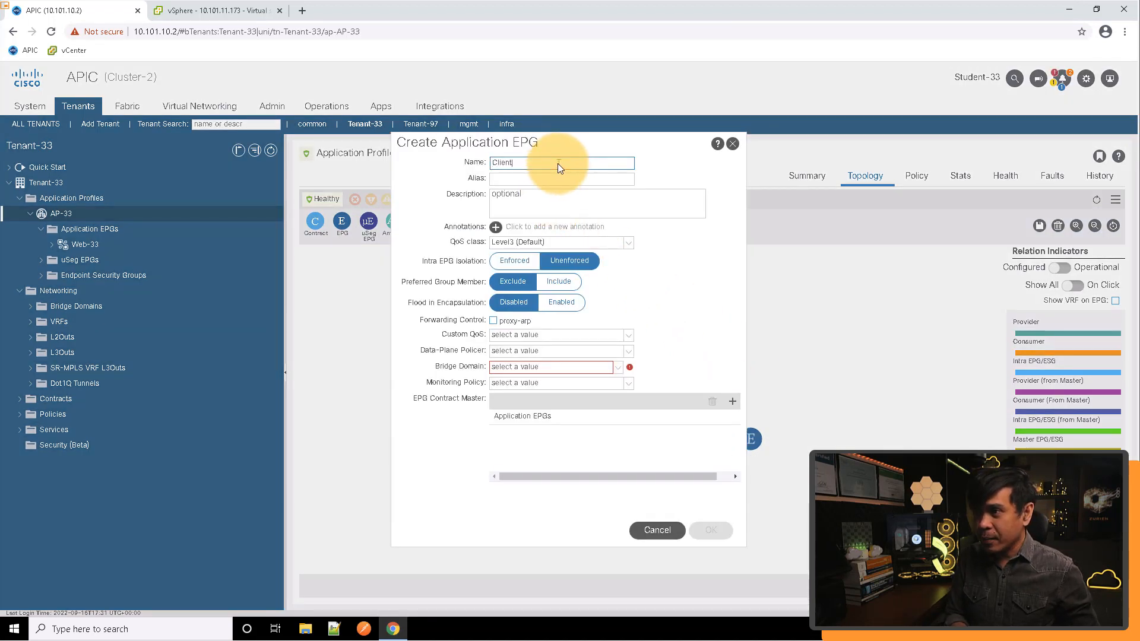
{"action": "type", "text": "-33"}
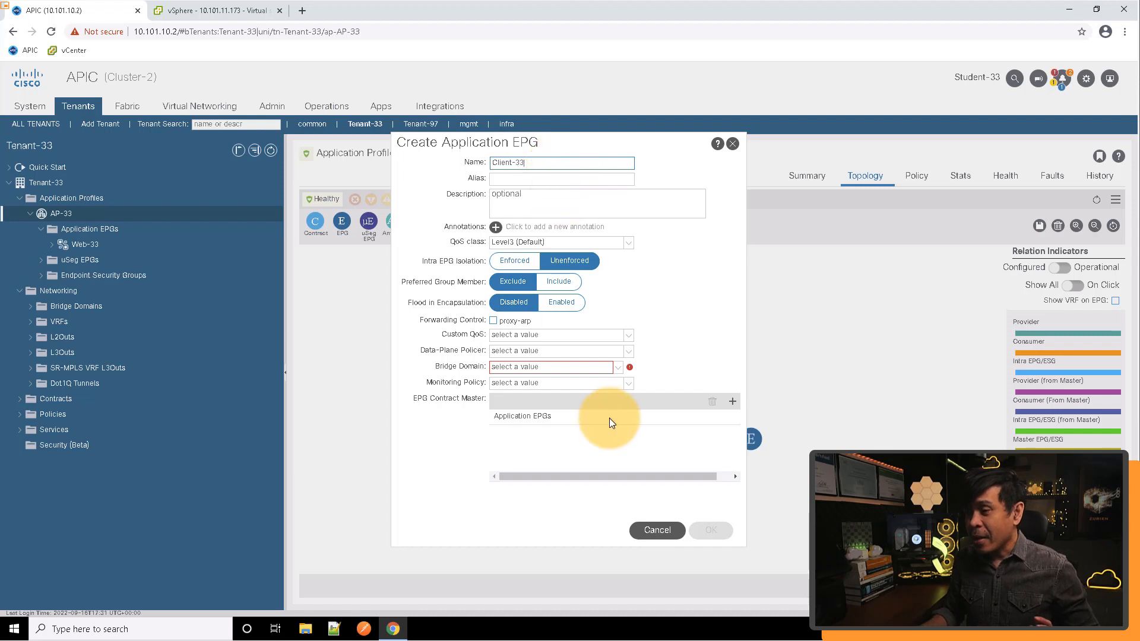
{"action": "left_click", "coordinate": [618, 368]}
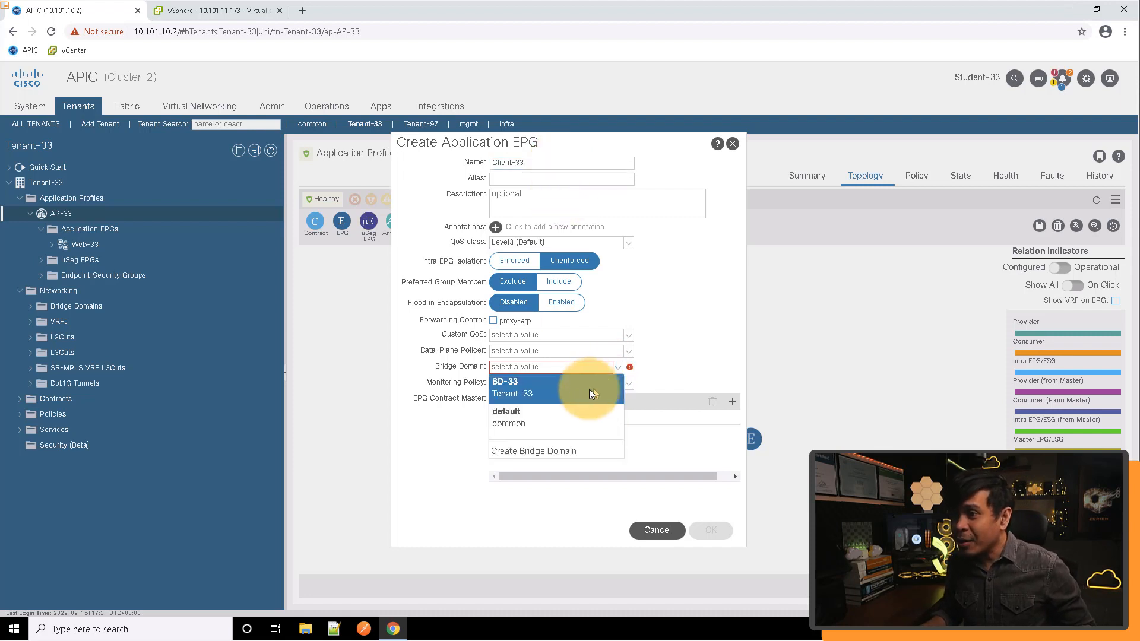
{"action": "left_click", "coordinate": [534, 388]}
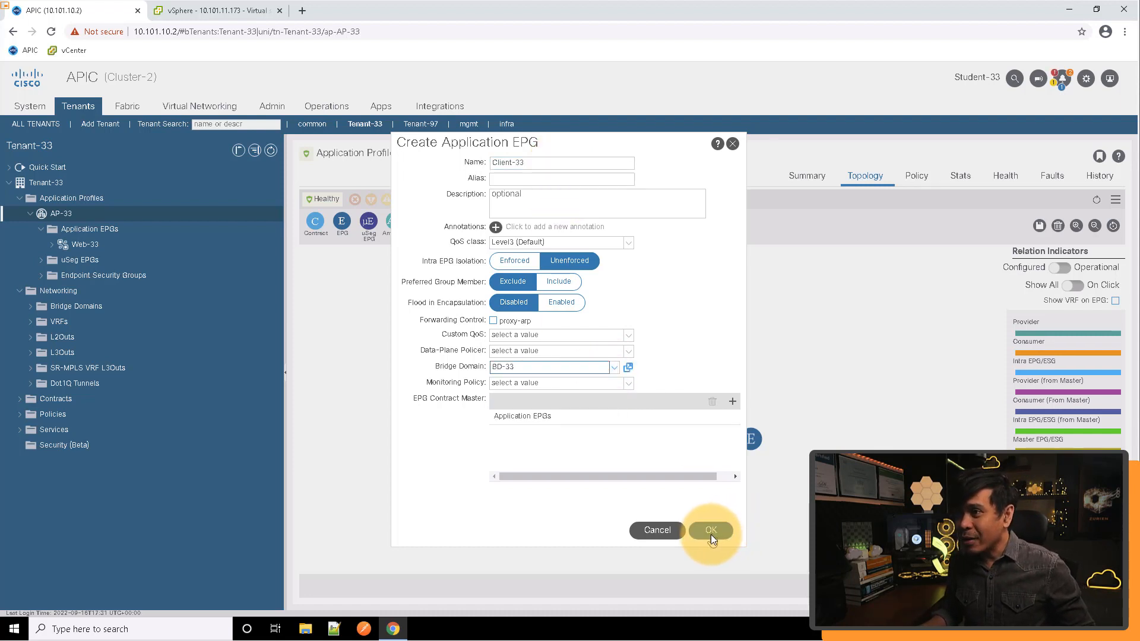
{"action": "left_click", "coordinate": [711, 530]}
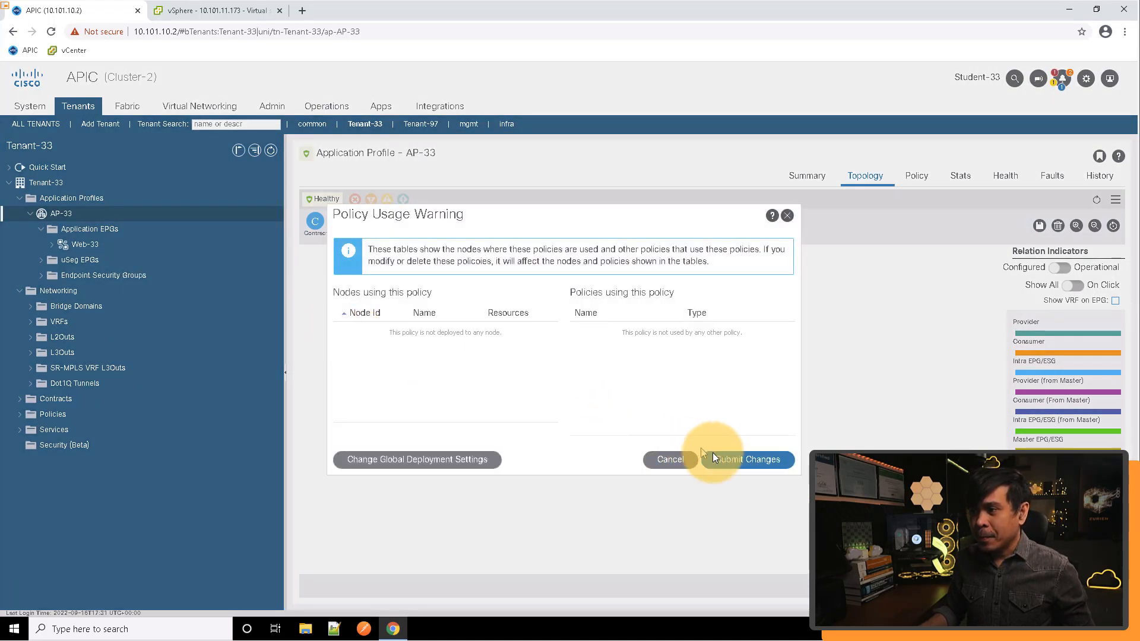
Attach a Bare Metal domain to the Client-33 EPG in the AP-33 topology
{"action": "left_click", "coordinate": [737, 460]}
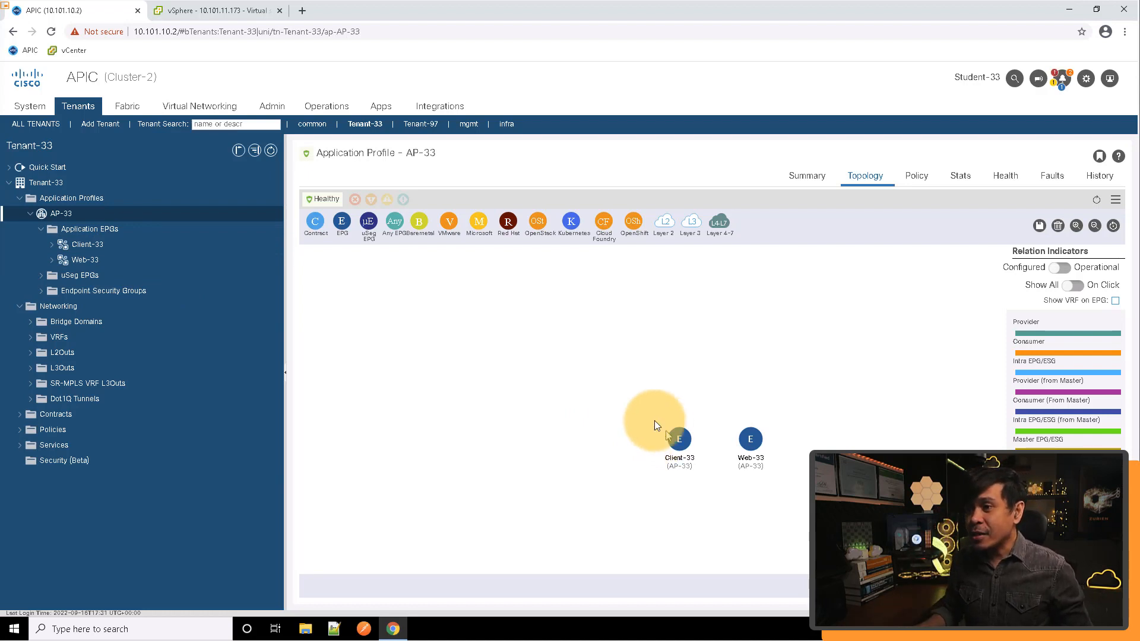
{"action": "left_click_drag", "start_coordinate": [422, 222], "coordinate": [671, 494]}
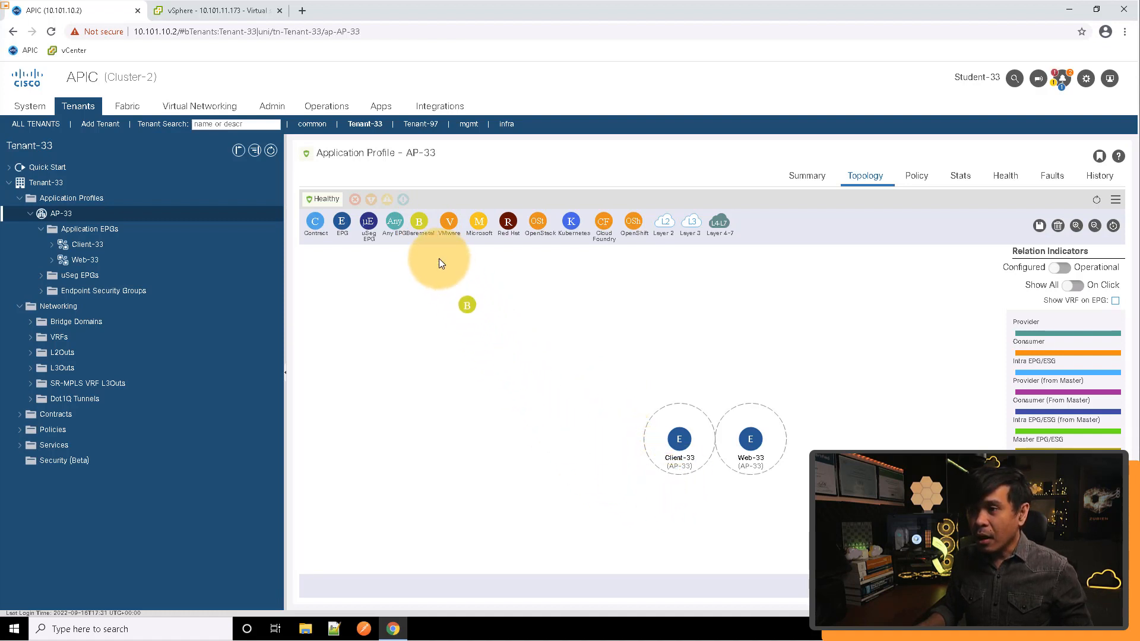
{"action": "left_click_drag", "start_coordinate": [622, 430], "coordinate": [672, 461]}
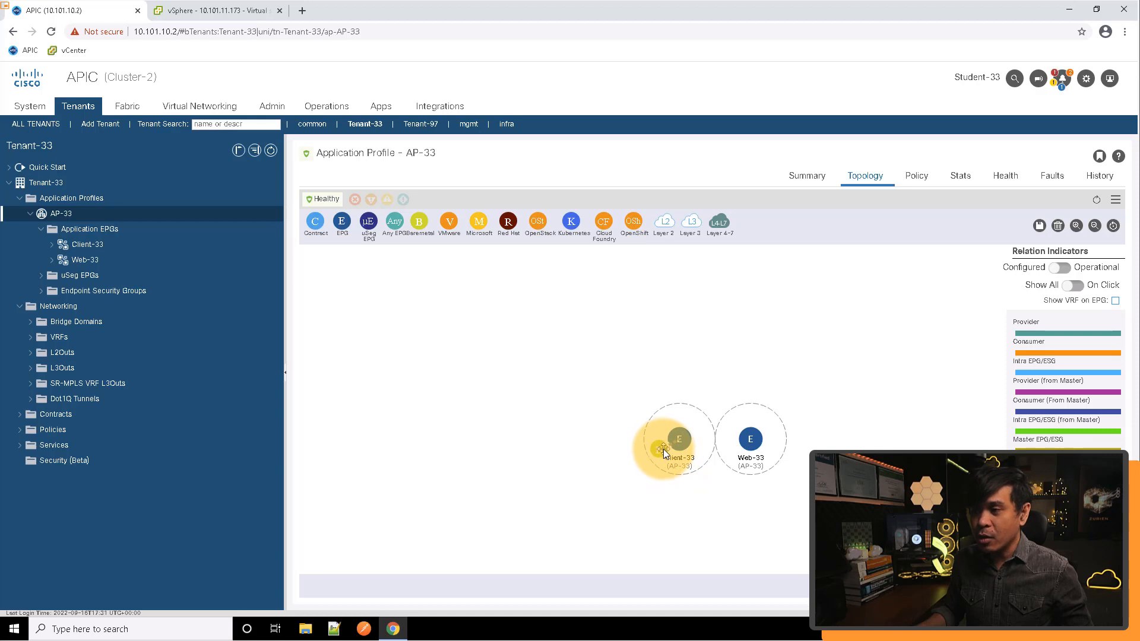
{"action": "left_click_drag", "start_coordinate": [664, 450], "coordinate": [661, 451]}
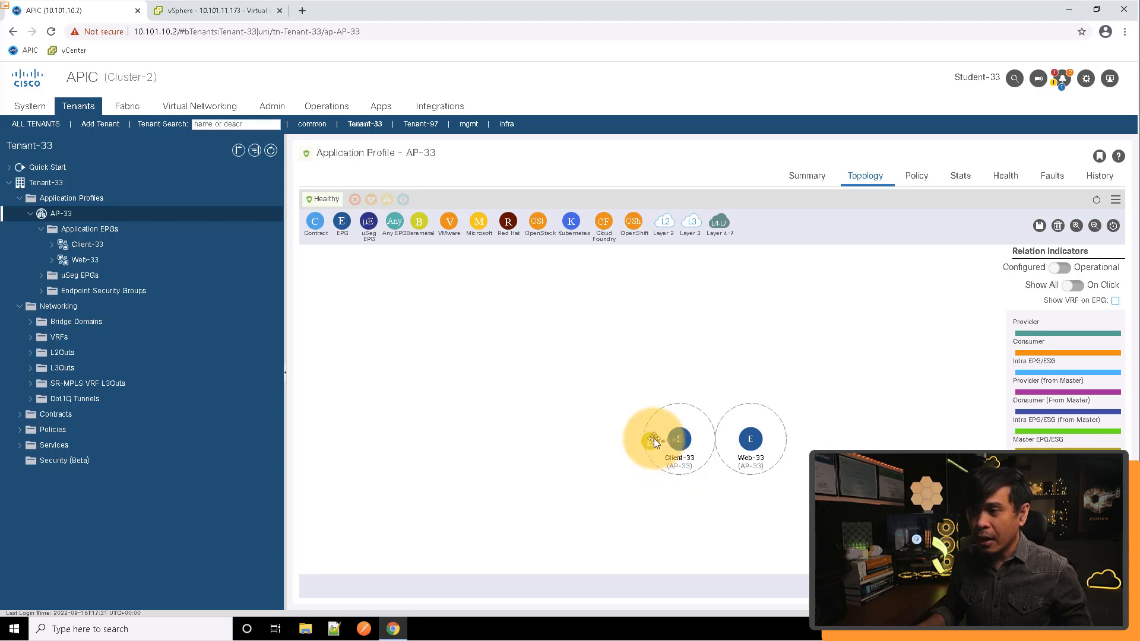
{"action": "left_click_drag", "start_coordinate": [653, 440], "coordinate": [653, 439]}
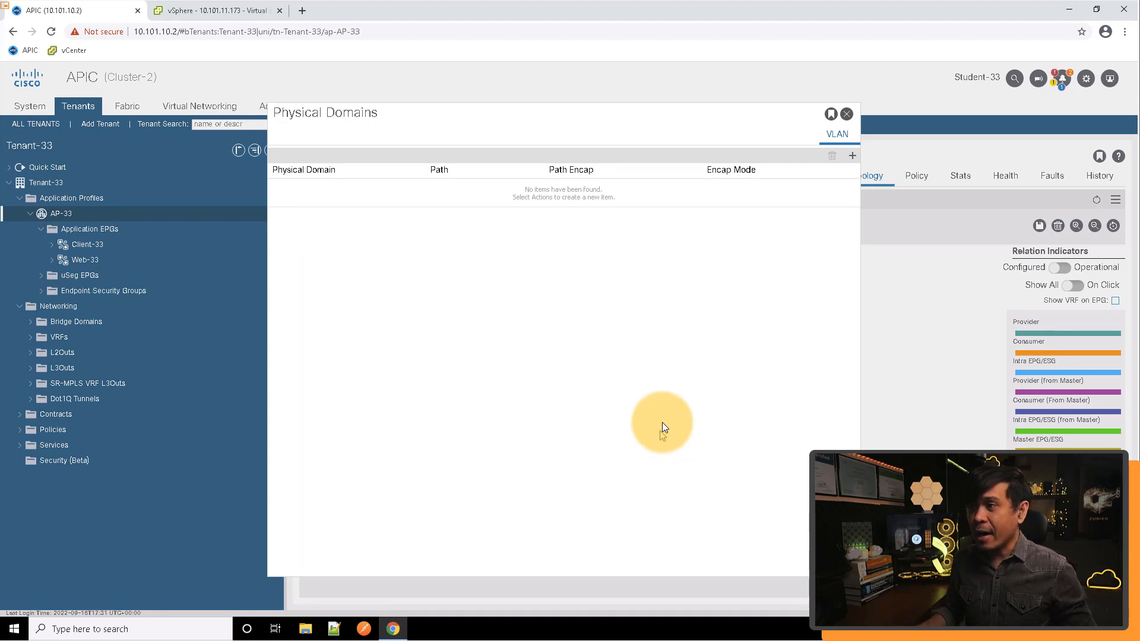
Add a Client-33 binding with physical domain LAB-INFRA-PHY-DOM and path Pod-1/Node-107-108/Lab-Infra-VPC-FIA-Policy-Group
{"action": "left_click", "coordinate": [852, 156]}
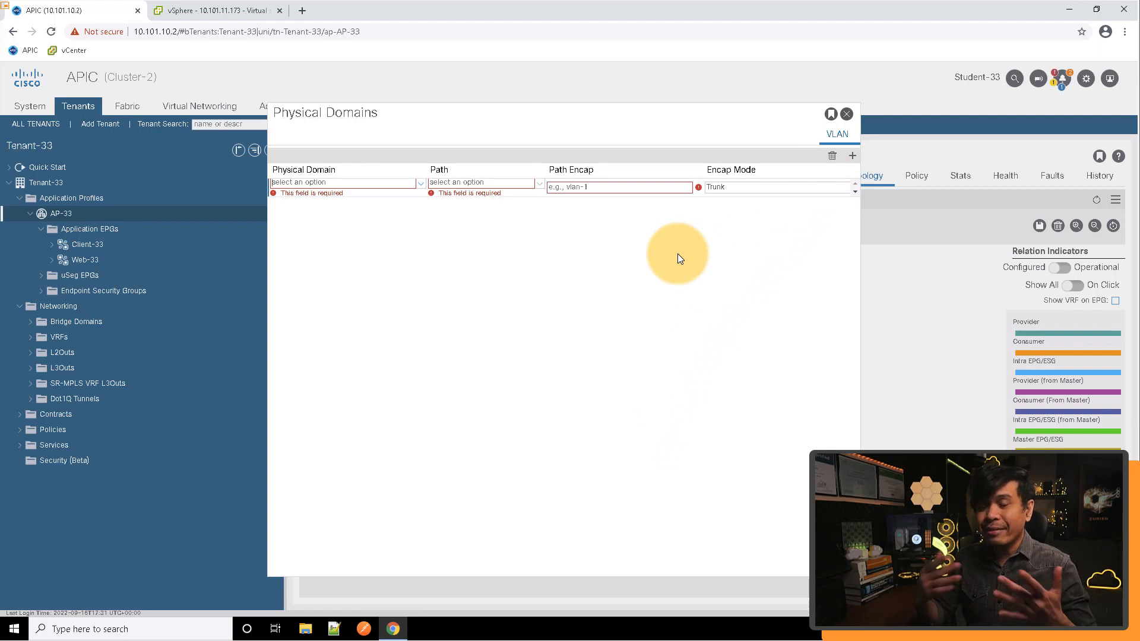
{"action": "left_click", "coordinate": [421, 185]}
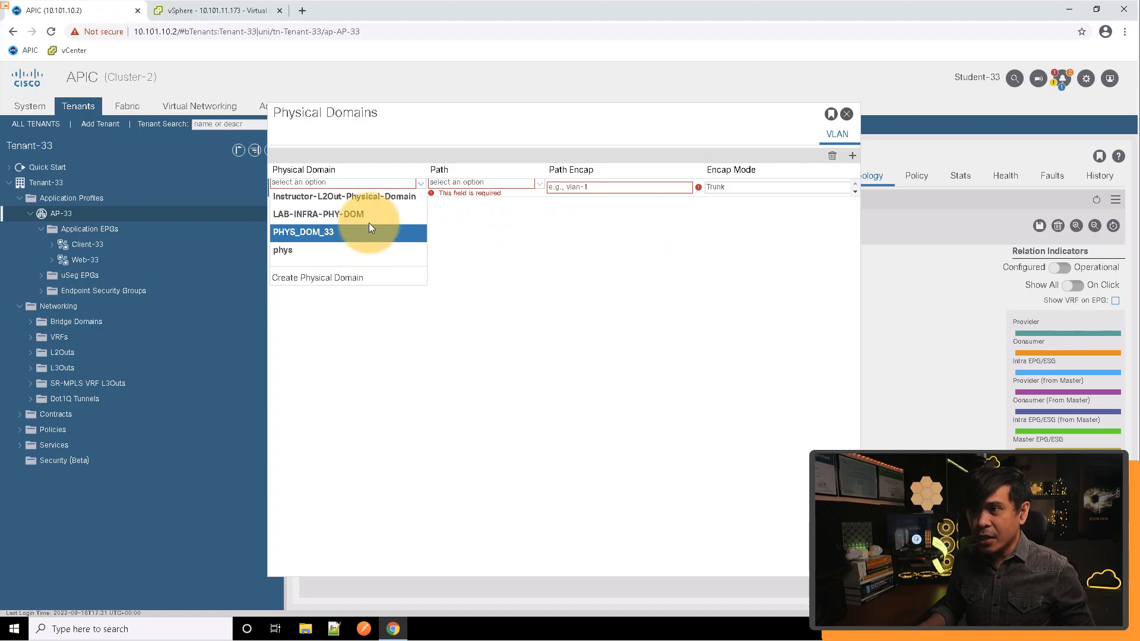
{"action": "left_click", "coordinate": [328, 214]}
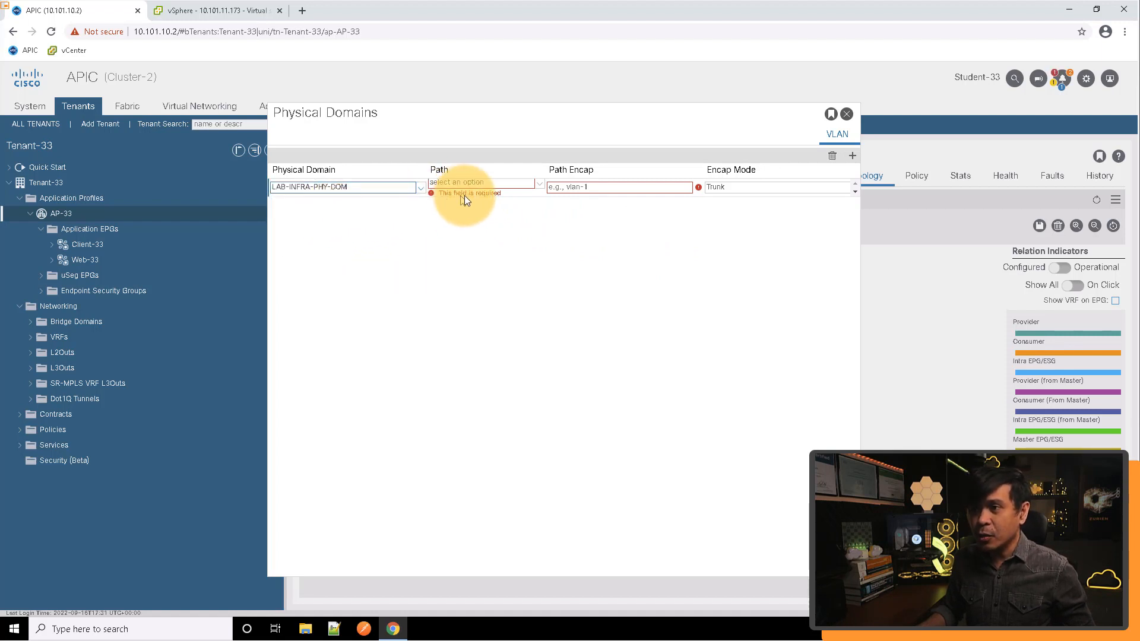
{"action": "left_click", "coordinate": [497, 183]}
{"action": "left_click", "coordinate": [523, 185]}
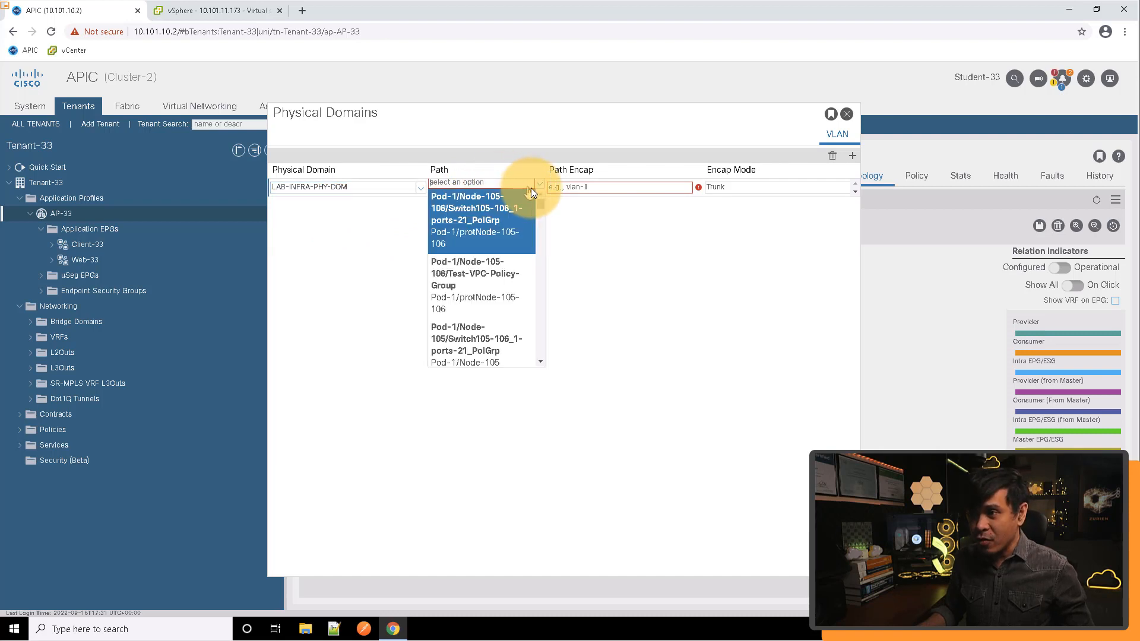
{"action": "left_click_drag", "start_coordinate": [540, 204], "coordinate": [543, 269]}
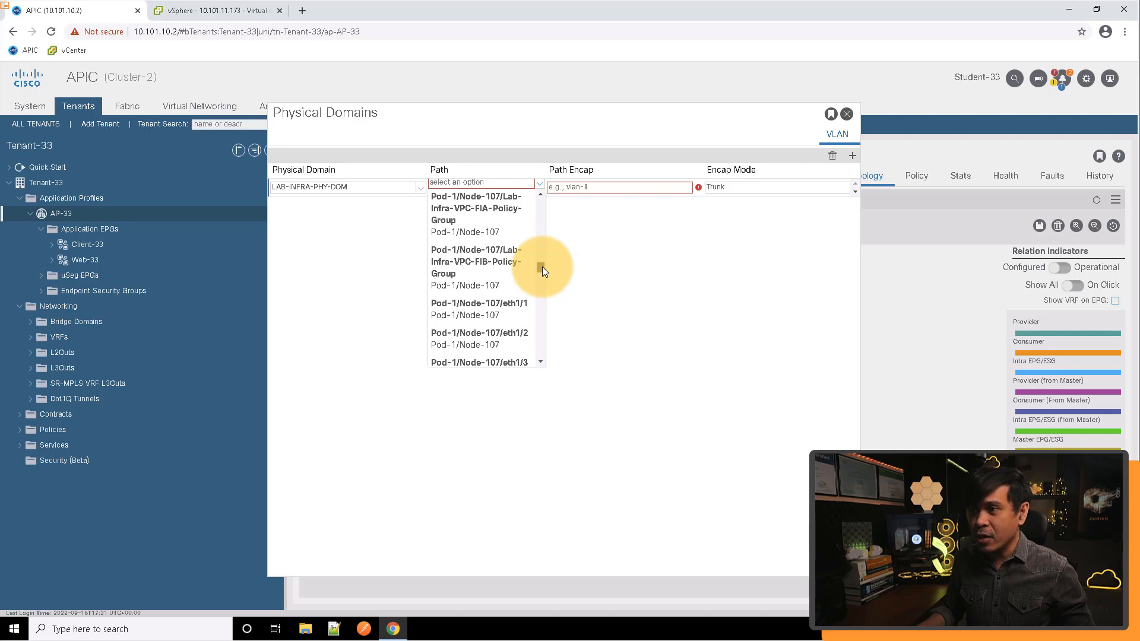
{"action": "left_click_drag", "start_coordinate": [542, 266], "coordinate": [541, 262]}
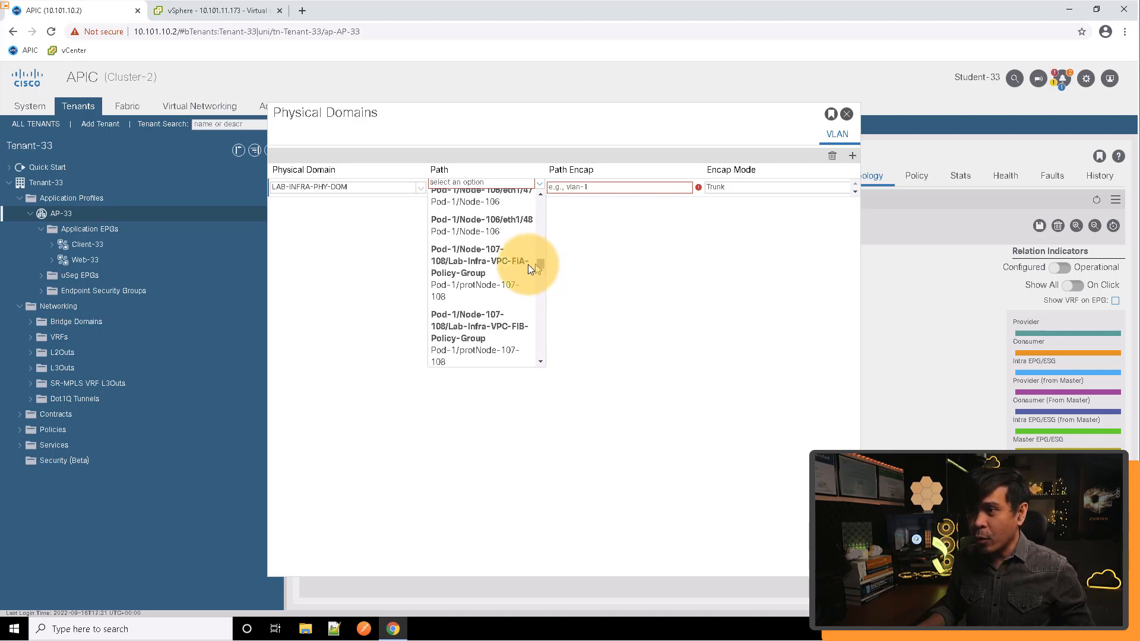
{"action": "left_click", "coordinate": [482, 271]}
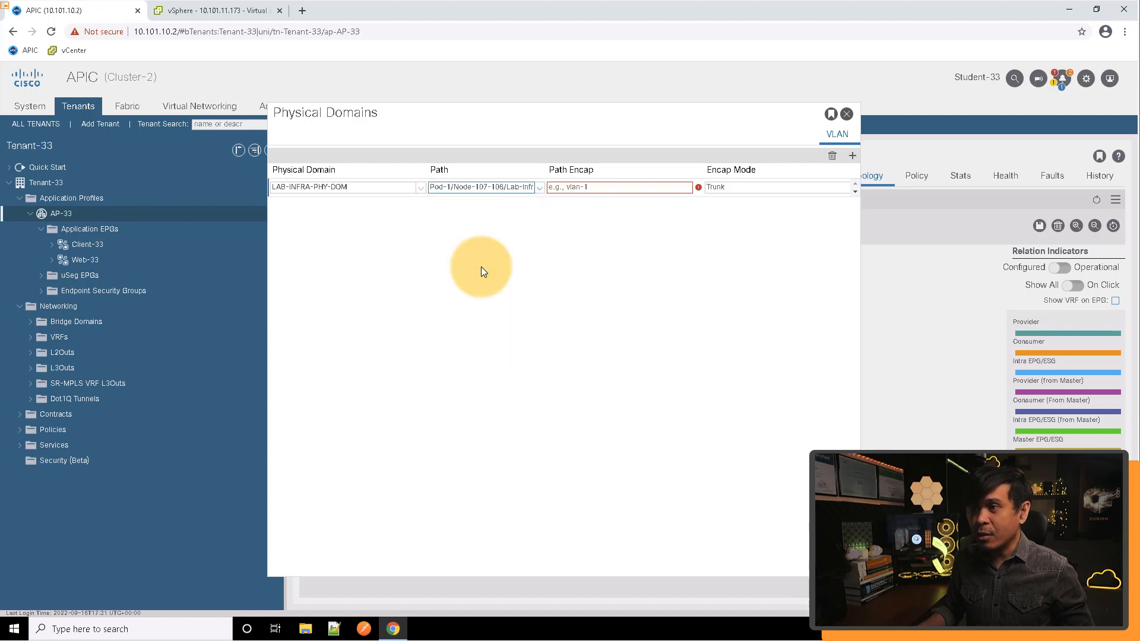
Set the Client-33 binding's path encapsulation to vlan-2097, save it, and close the physical domains dialog
{"action": "left_click", "coordinate": [590, 187]}
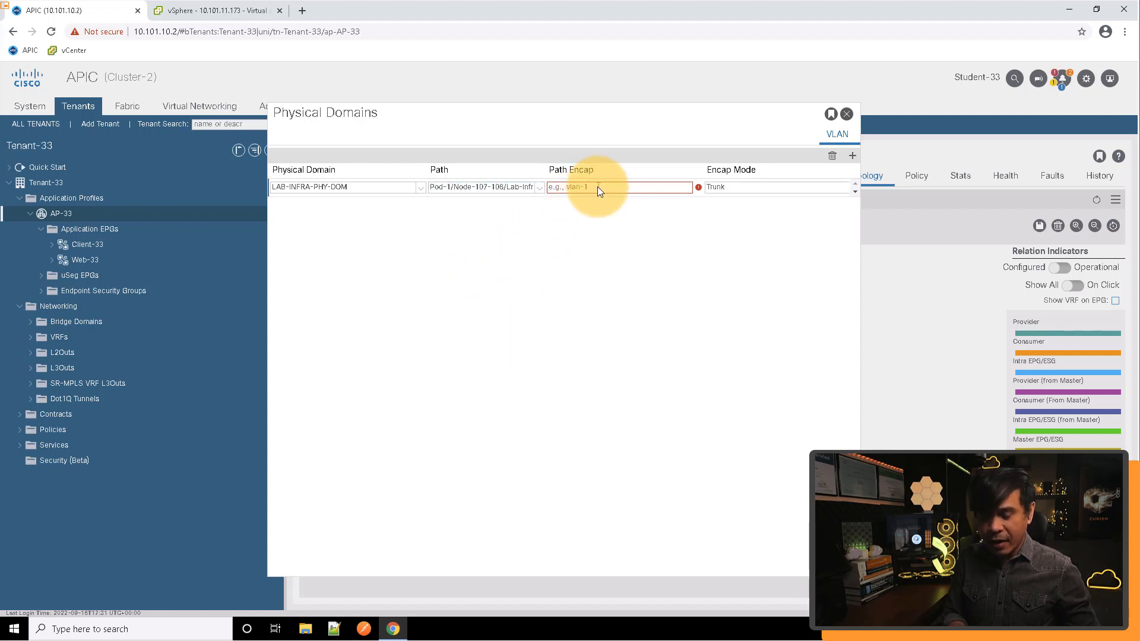
{"action": "type", "text": "vlan-"}
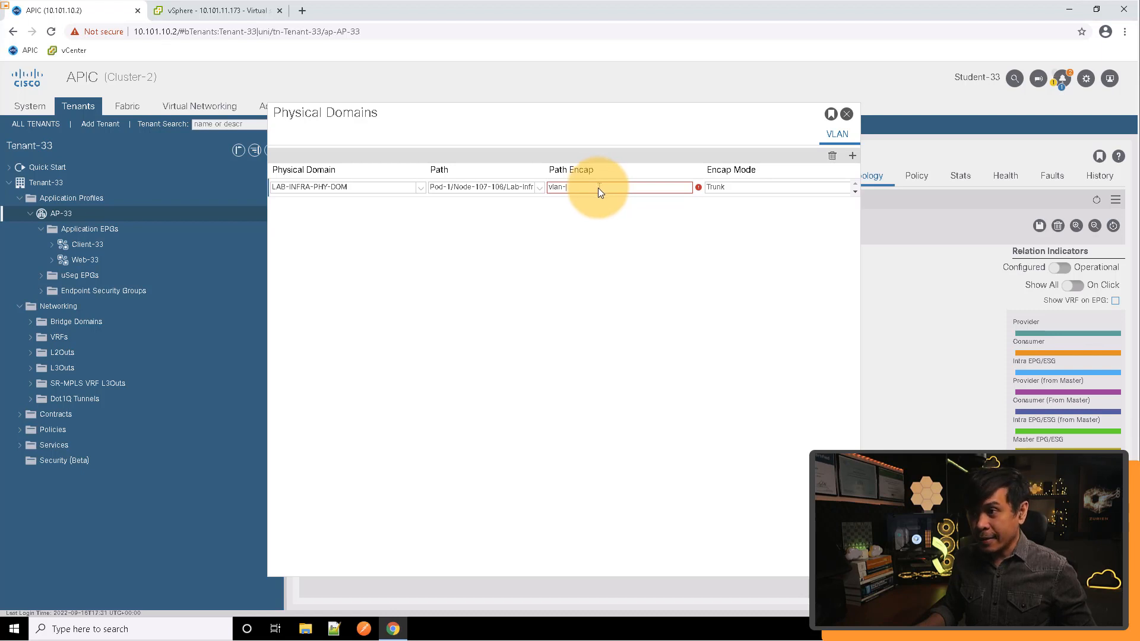
{"action": "type", "text": "20"}
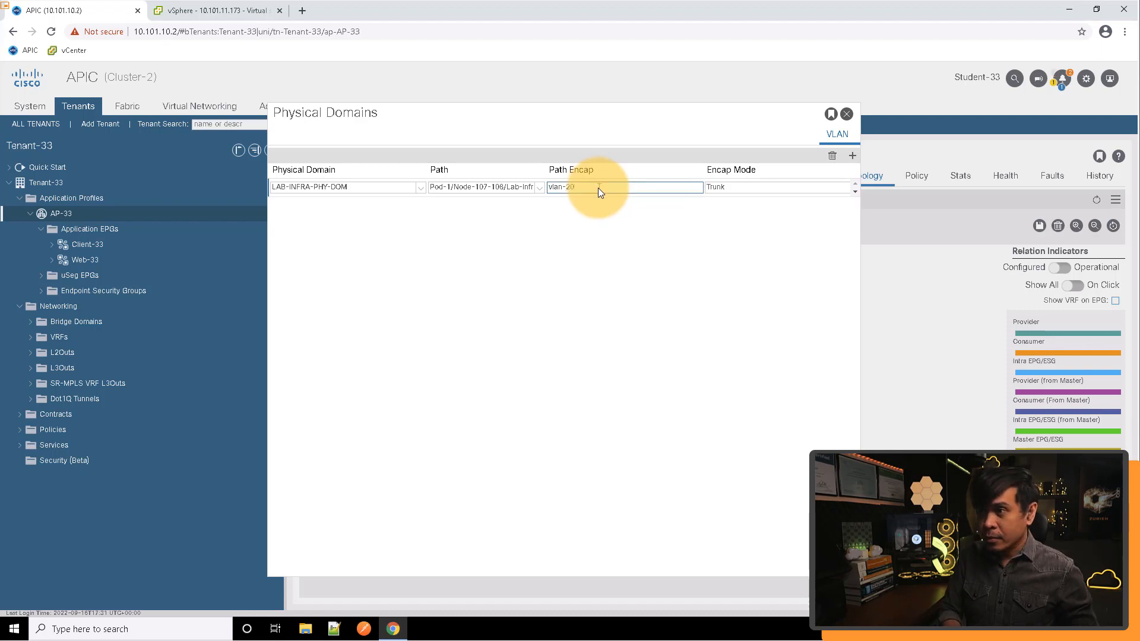
{"action": "type", "text": "97"}
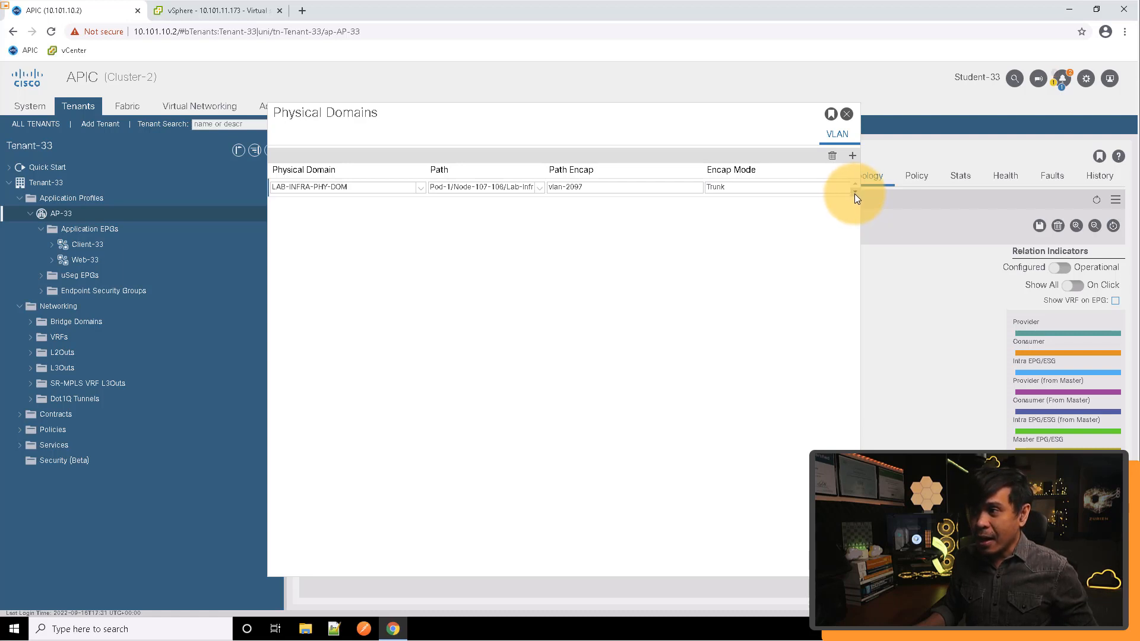
{"action": "left_click", "coordinate": [855, 193]}
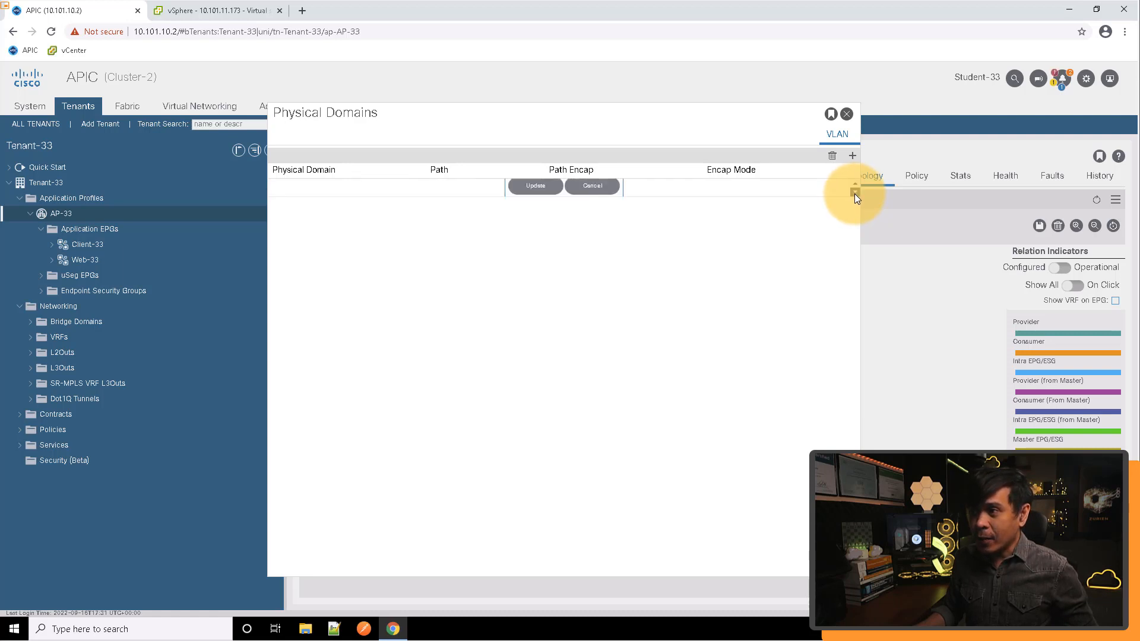
{"action": "left_click", "coordinate": [534, 187]}
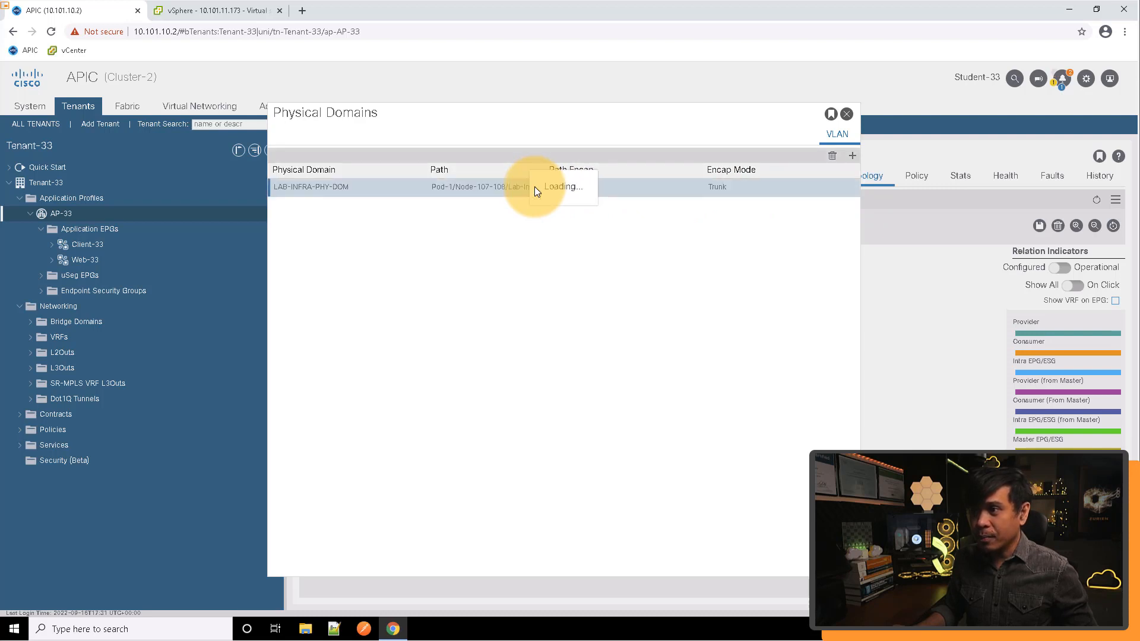
{"action": "left_click", "coordinate": [846, 115]}
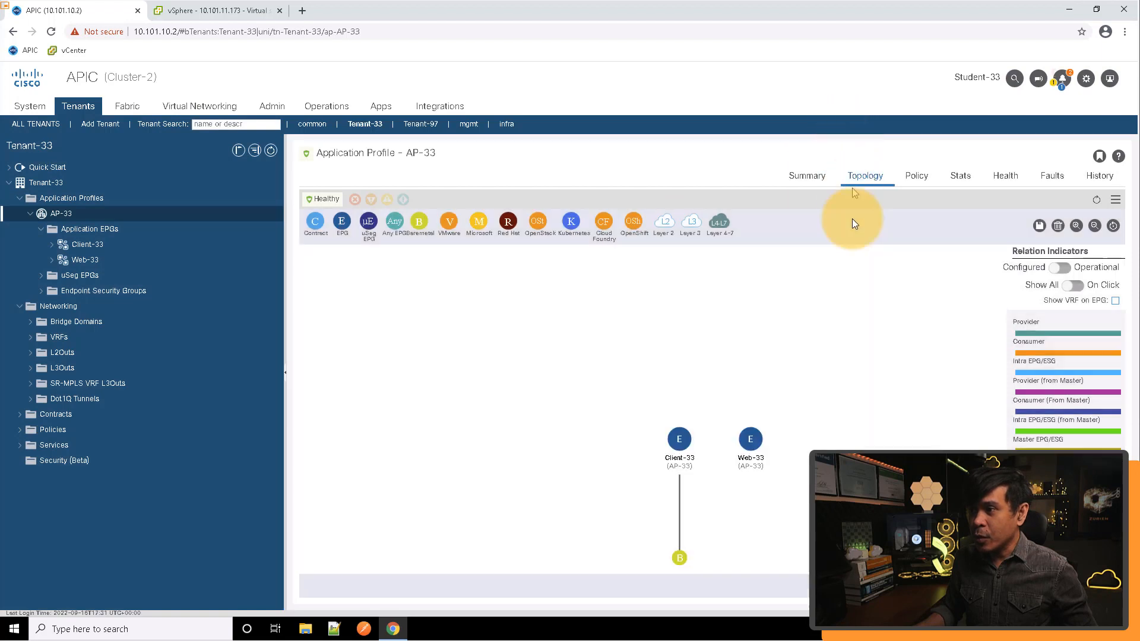
Attach a Bare Metal domain to the Web-33 EPG and add a binding with physical domain LAB-INFRA-PHY-DOM
{"action": "mouse_move", "coordinate": [681, 557]}
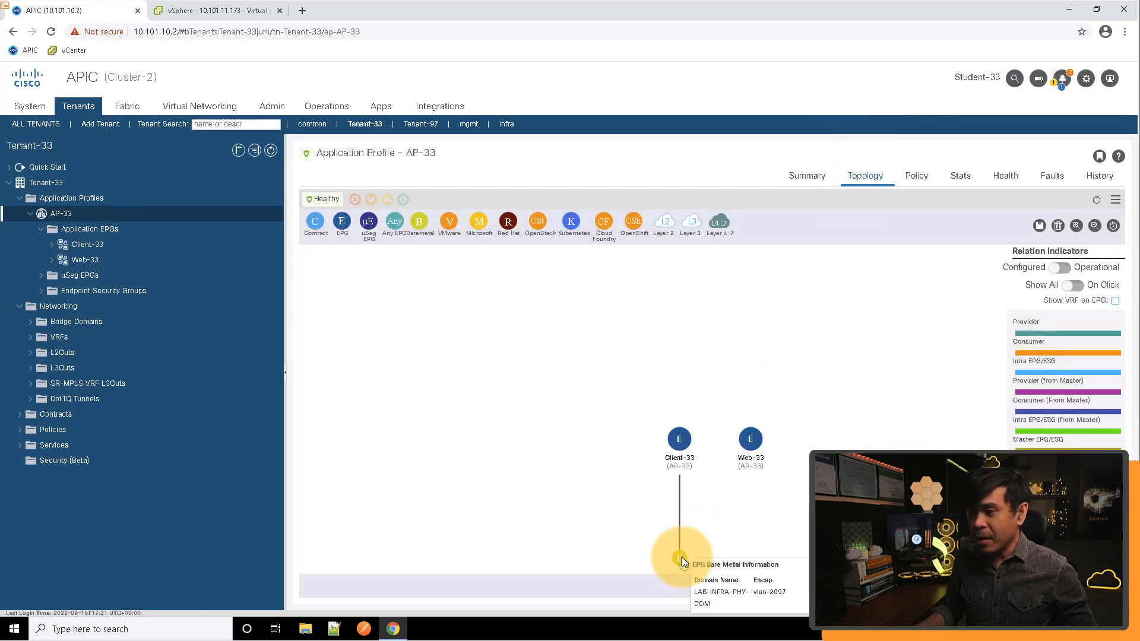
{"action": "left_click_drag", "start_coordinate": [419, 222], "coordinate": [756, 467]}
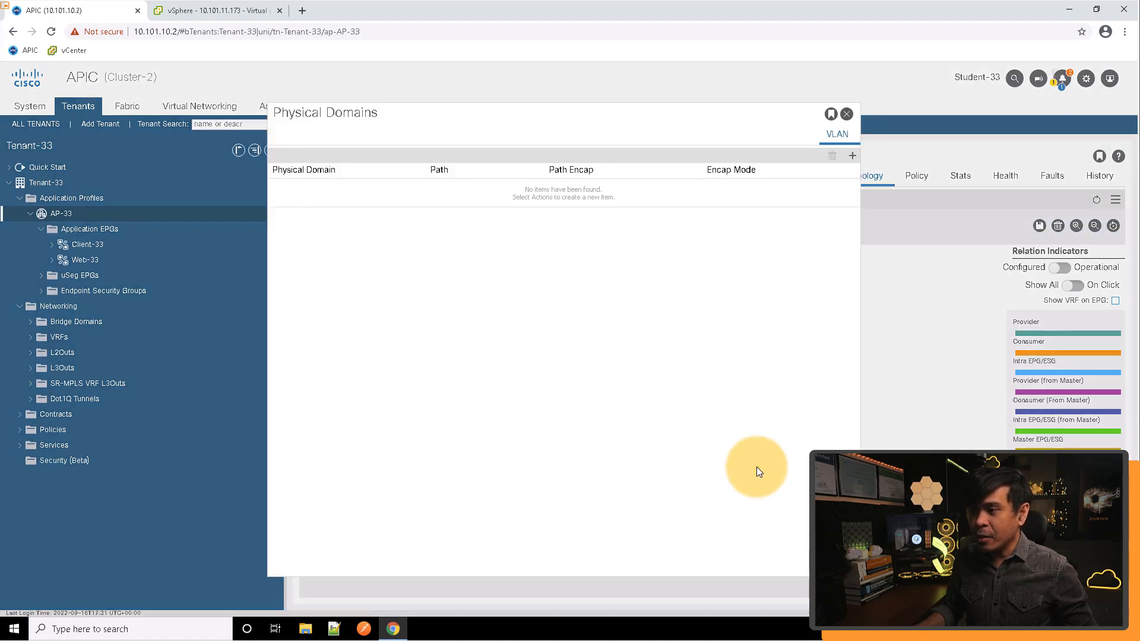
{"action": "left_click", "coordinate": [849, 155]}
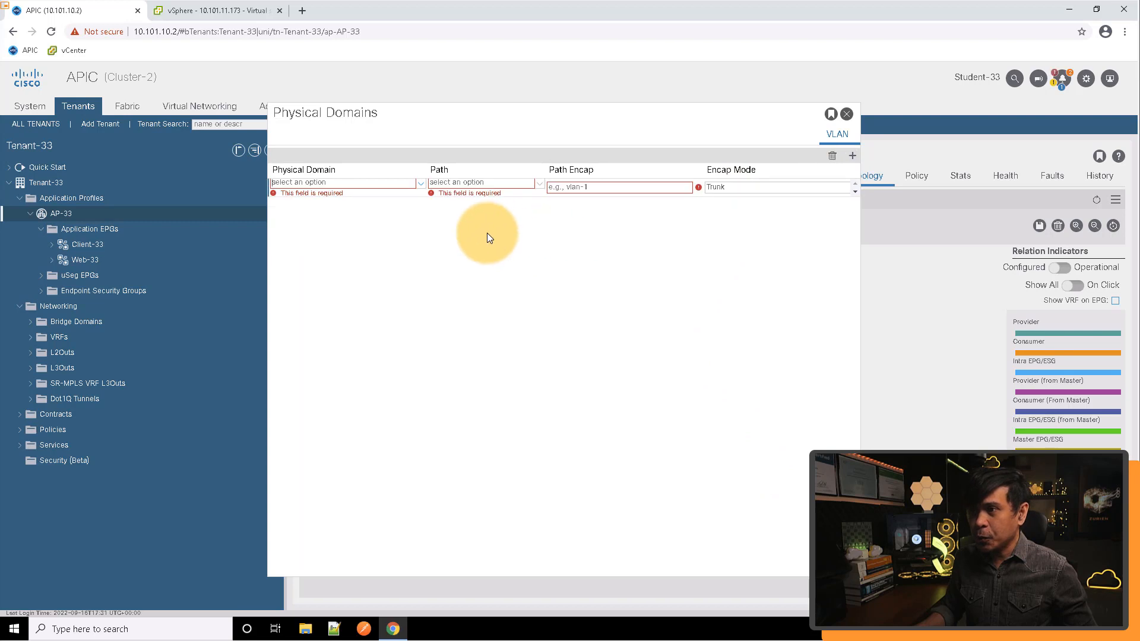
{"action": "left_click", "coordinate": [408, 185]}
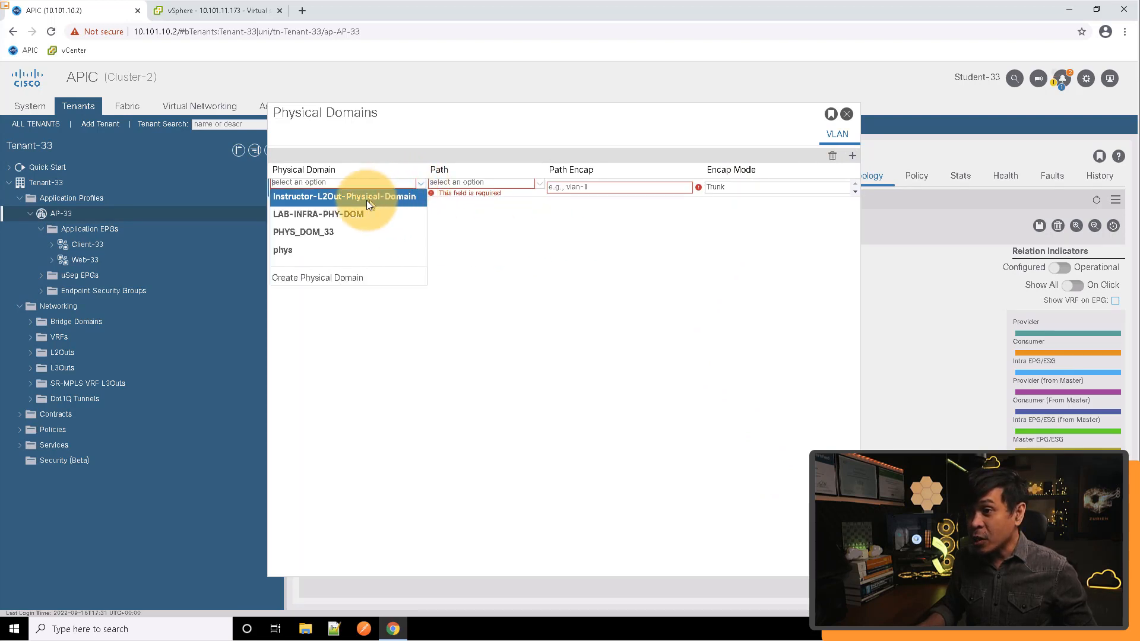
{"action": "left_click", "coordinate": [329, 214]}
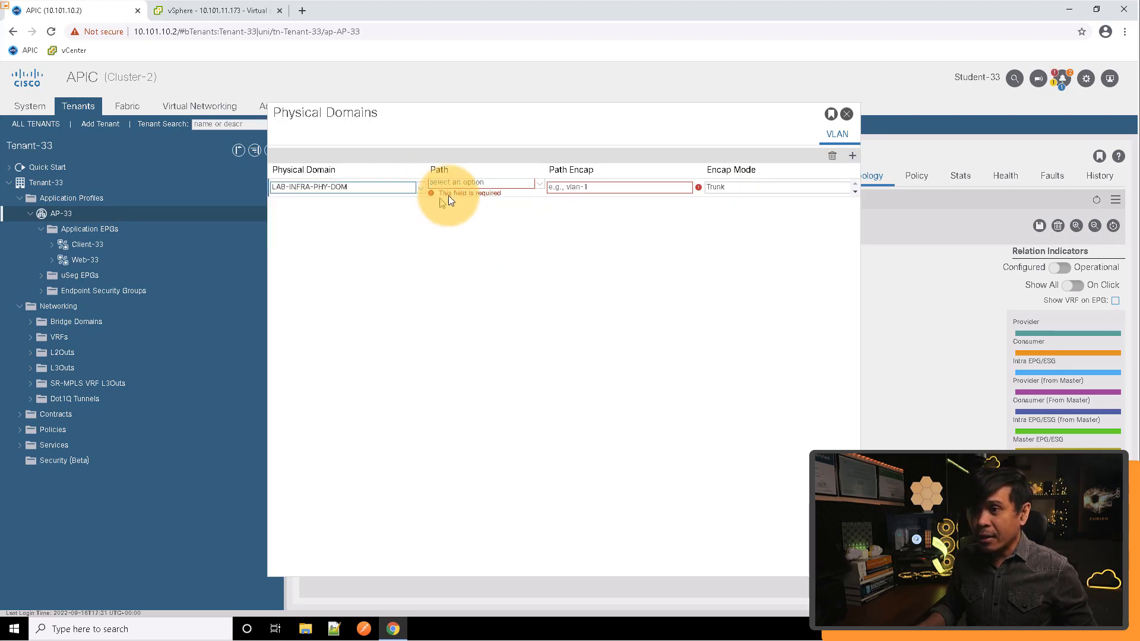
Choose path Pod-1/Node-107-108/Lab-Infra-VPC-FIA-Policy-Group for the Web-33 binding
{"action": "left_click", "coordinate": [507, 184]}
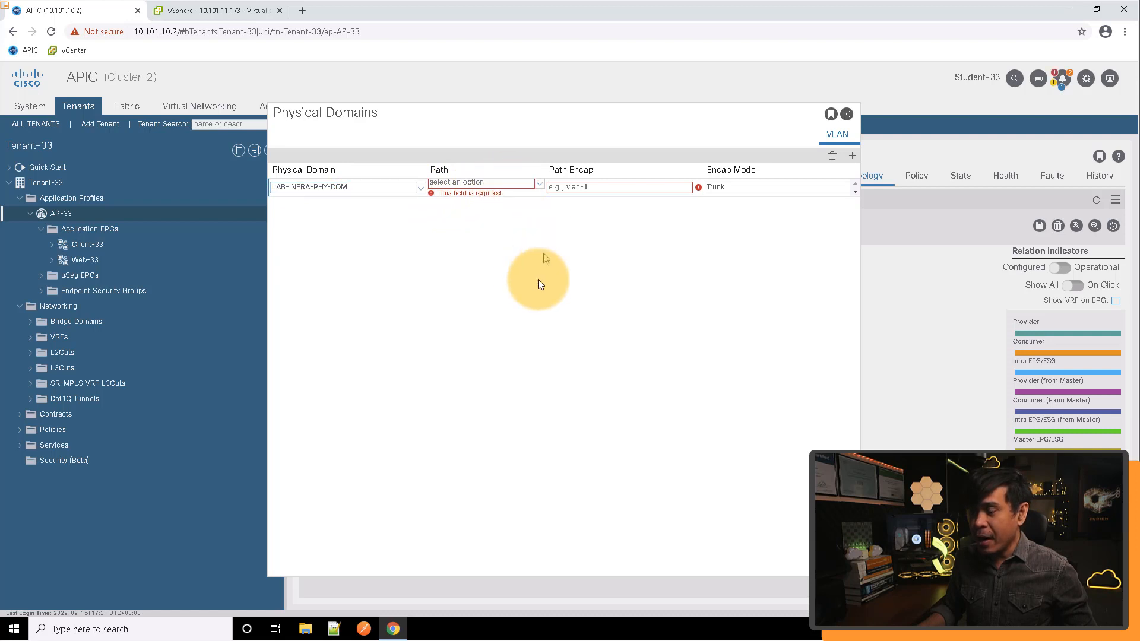
{"action": "scroll", "coordinate": [543, 293], "scroll_direction": "down", "scroll_amount": 10}
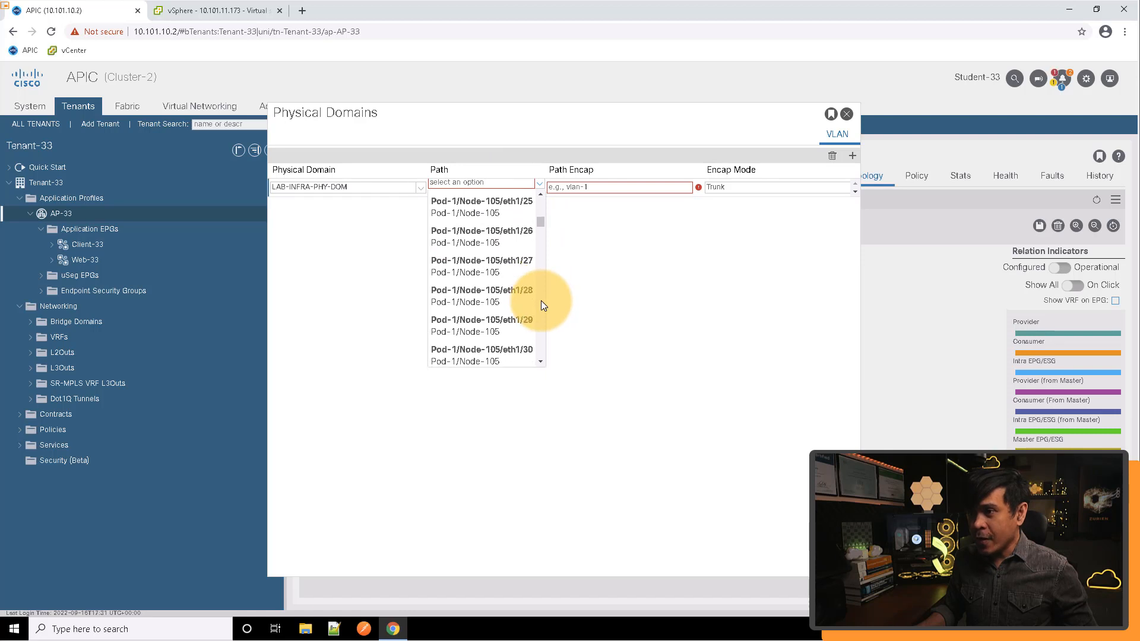
{"action": "scroll", "coordinate": [541, 303], "scroll_direction": "down", "scroll_amount": 10}
{"action": "scroll", "coordinate": [540, 300], "scroll_direction": "down", "scroll_amount": 15}
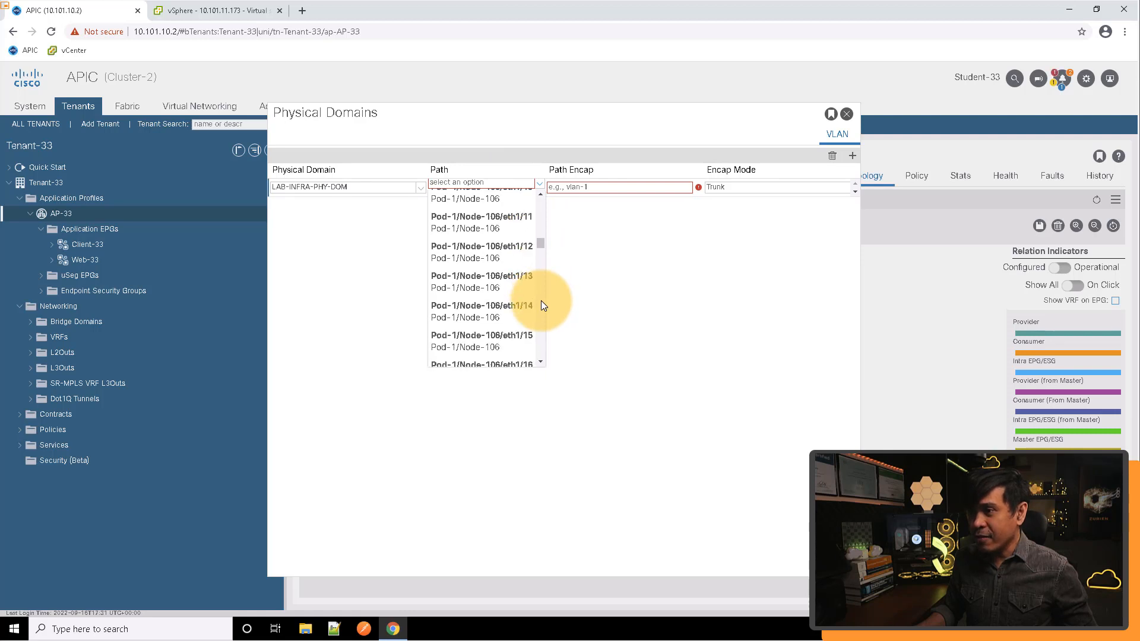
{"action": "scroll", "coordinate": [540, 300], "scroll_direction": "down", "scroll_amount": 10}
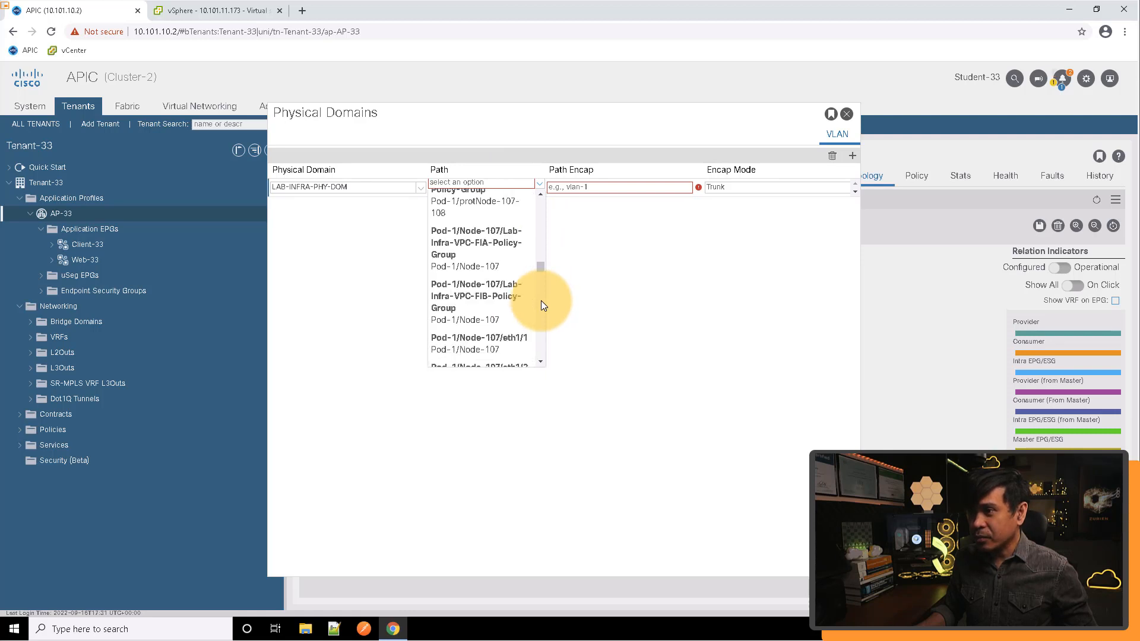
{"action": "scroll", "coordinate": [541, 239], "scroll_direction": "up", "scroll_amount": 5}
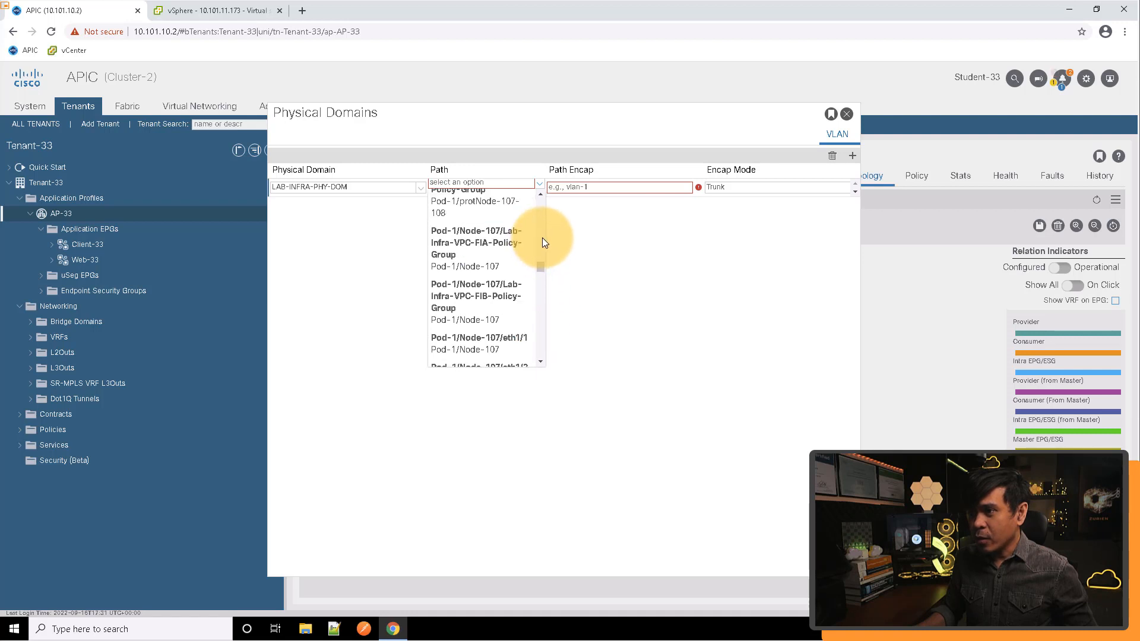
{"action": "scroll", "coordinate": [543, 239], "scroll_direction": "up", "scroll_amount": 2}
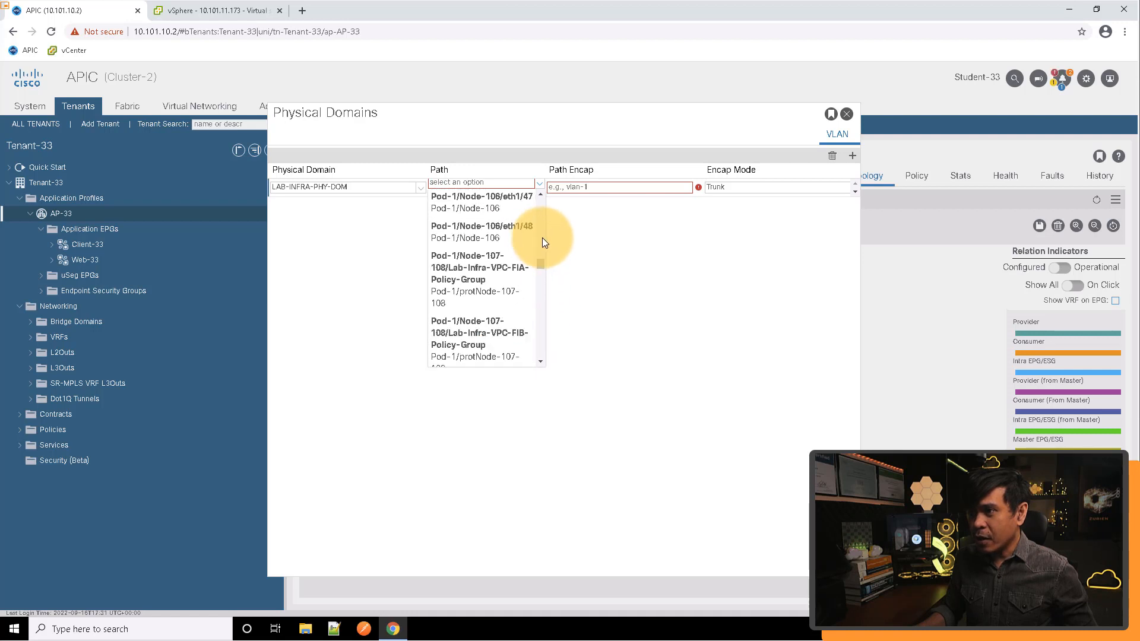
{"action": "left_click", "coordinate": [475, 274]}
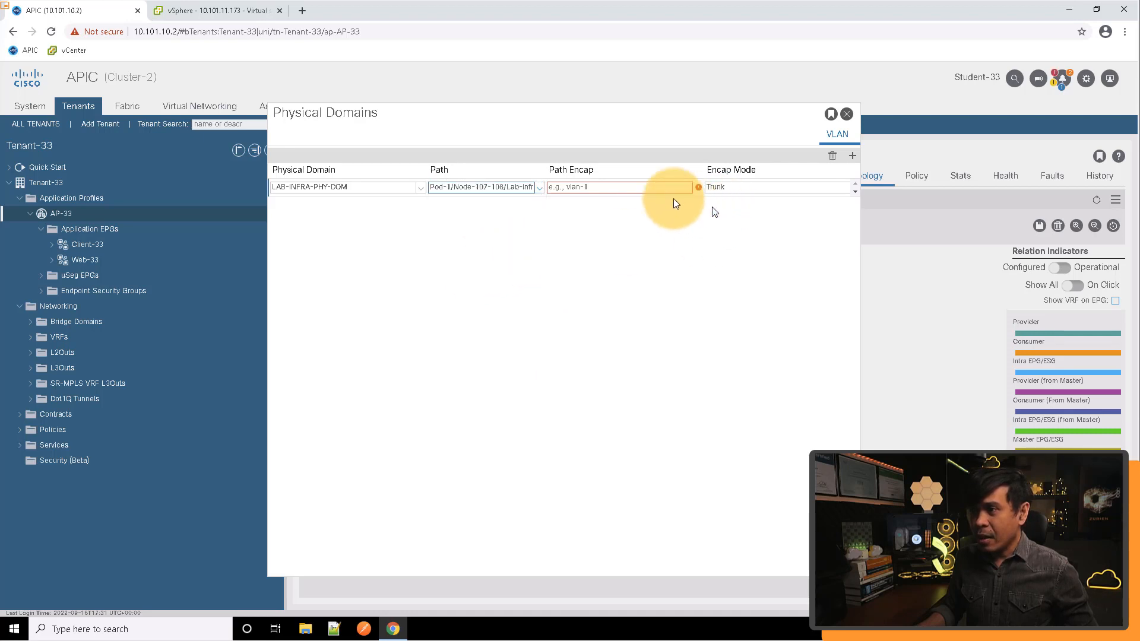
Set the Web-33 binding's path encapsulation to vlan-2099, update it, and close the physical domains dialog
{"action": "left_click", "coordinate": [602, 187]}
{"action": "type", "text": "vla"}
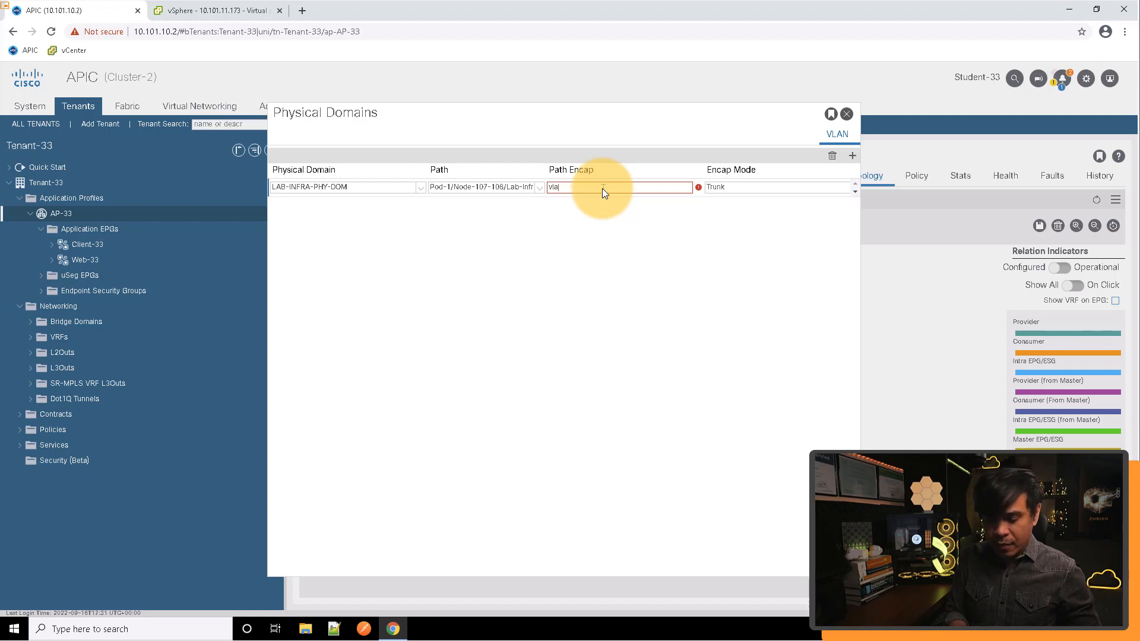
{"action": "type", "text": "n-20"}
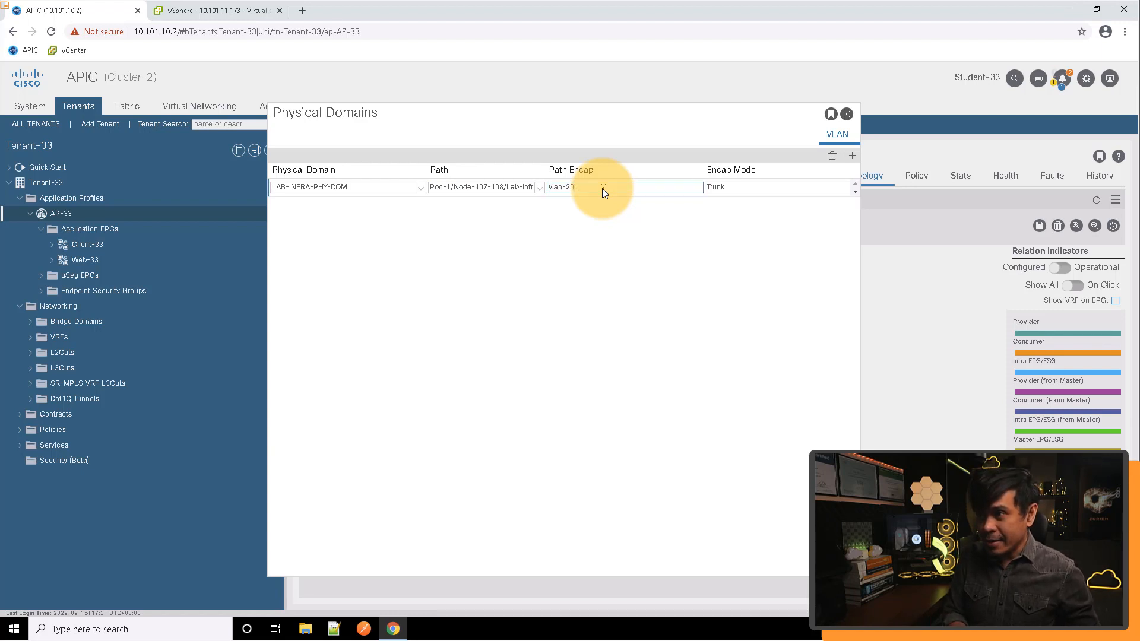
{"action": "type", "text": "99"}
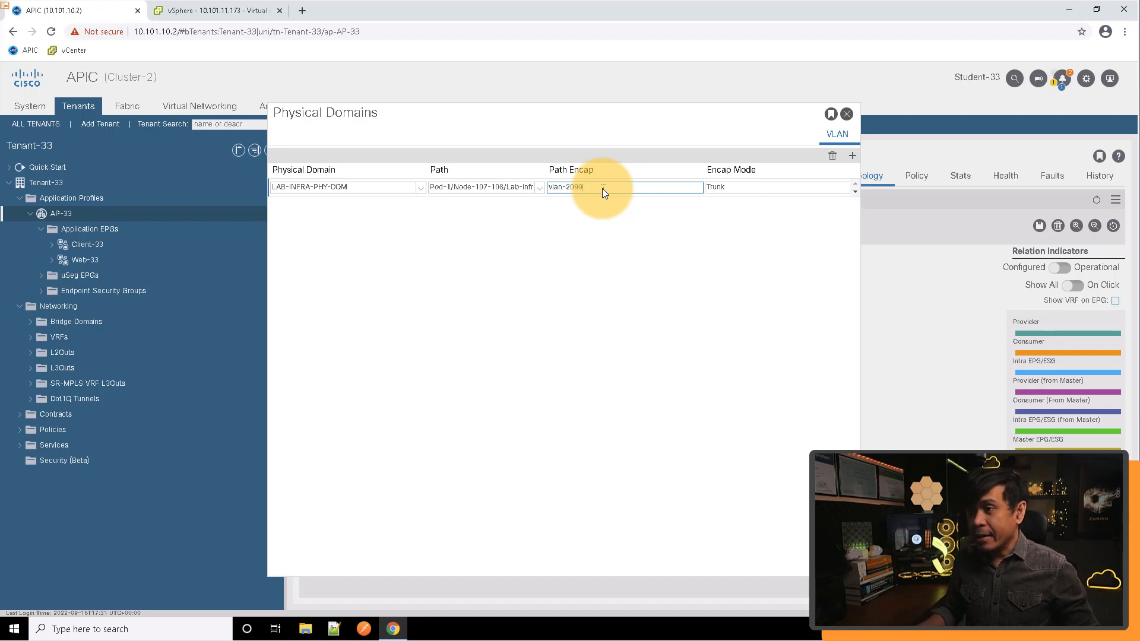
{"action": "type", "text": "9"}
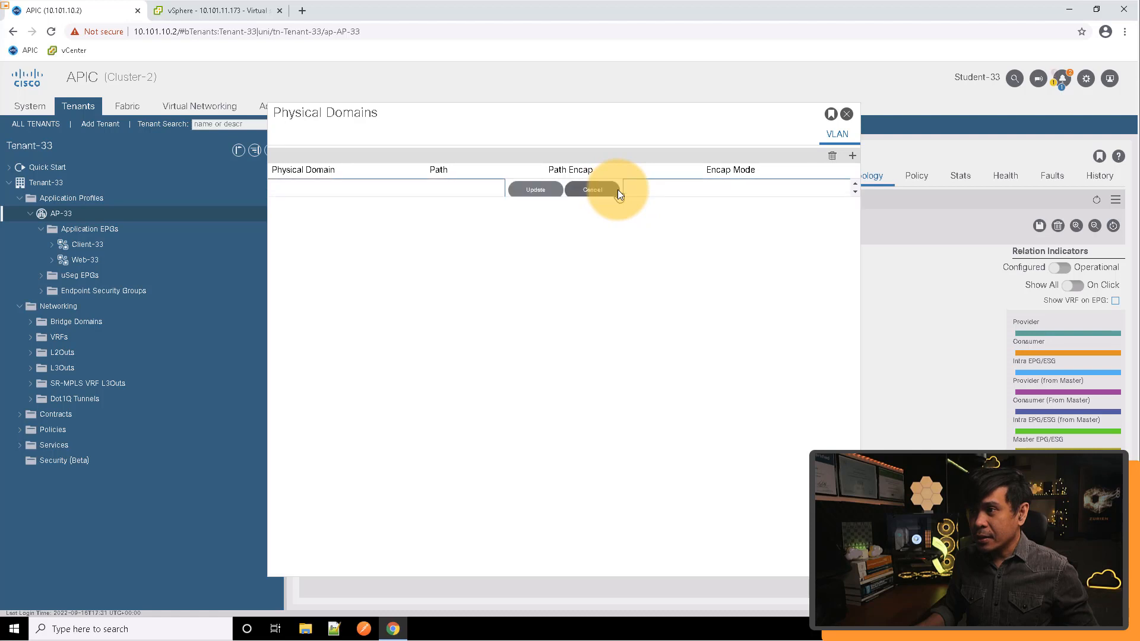
{"action": "left_click", "coordinate": [538, 188]}
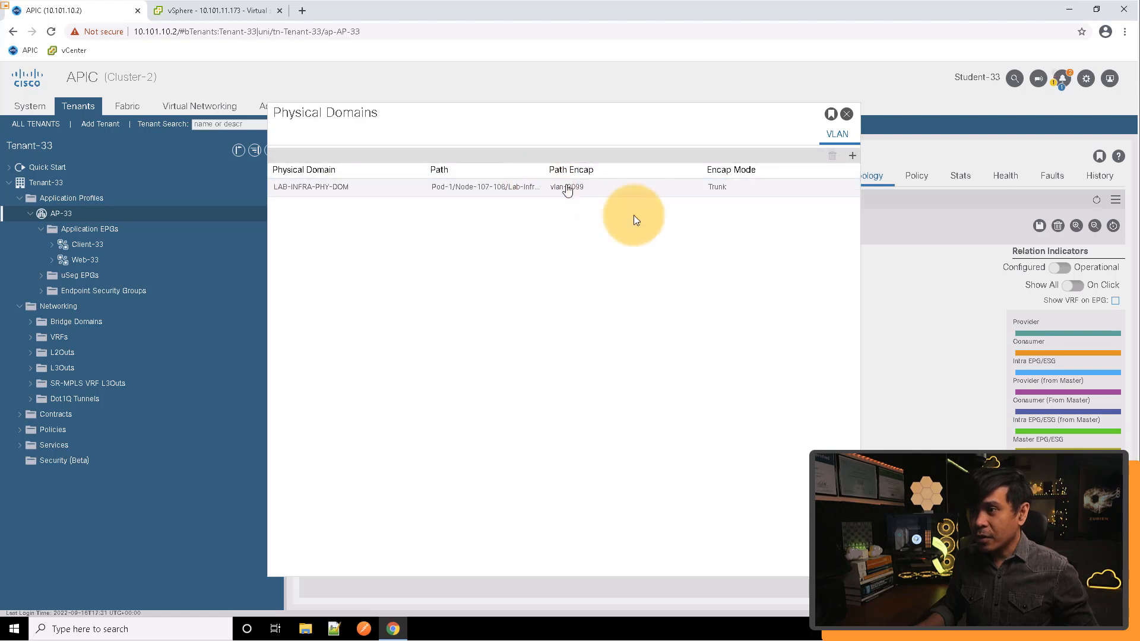
{"action": "left_click", "coordinate": [847, 114]}
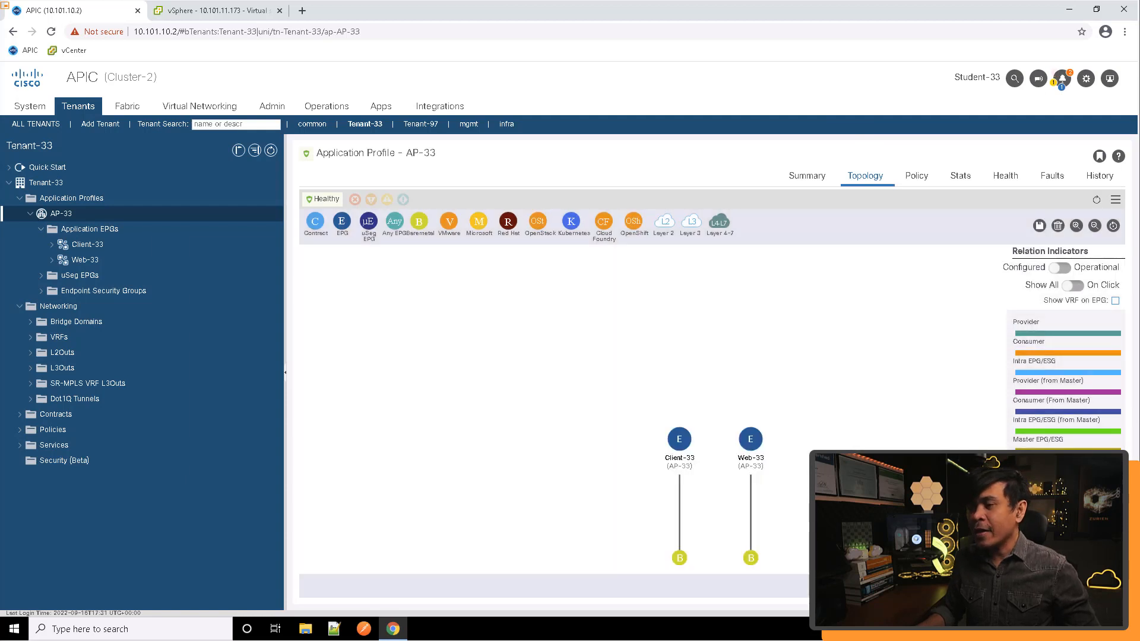
Open the Standard contracts folder under Tenant-33's Contracts
{"action": "mouse_move", "coordinate": [681, 557]}
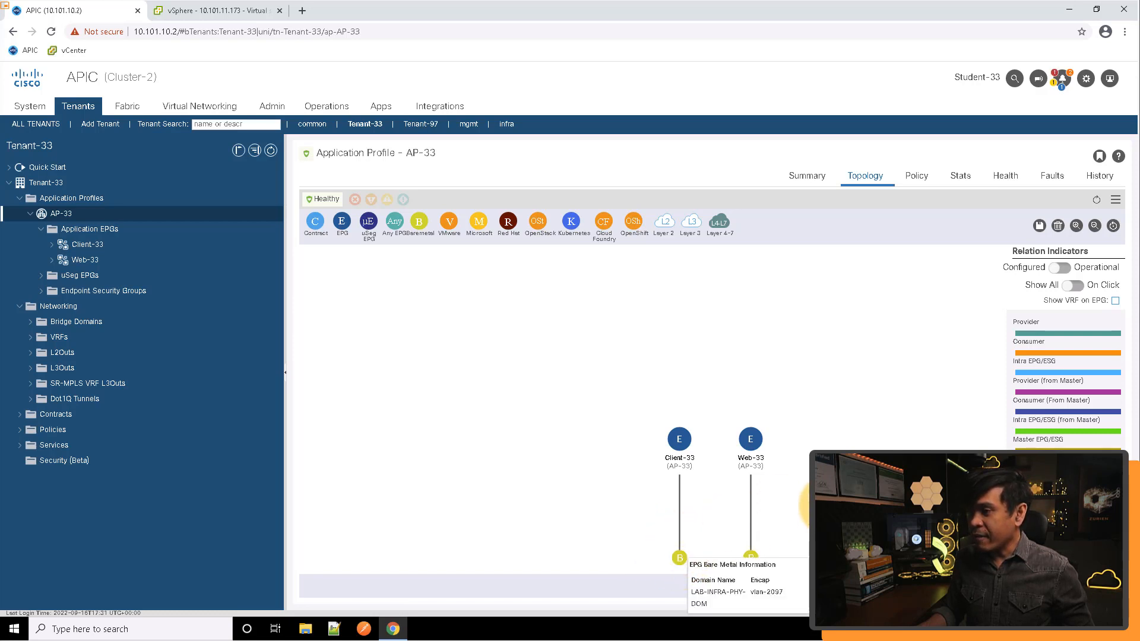
{"action": "mouse_move", "coordinate": [751, 560]}
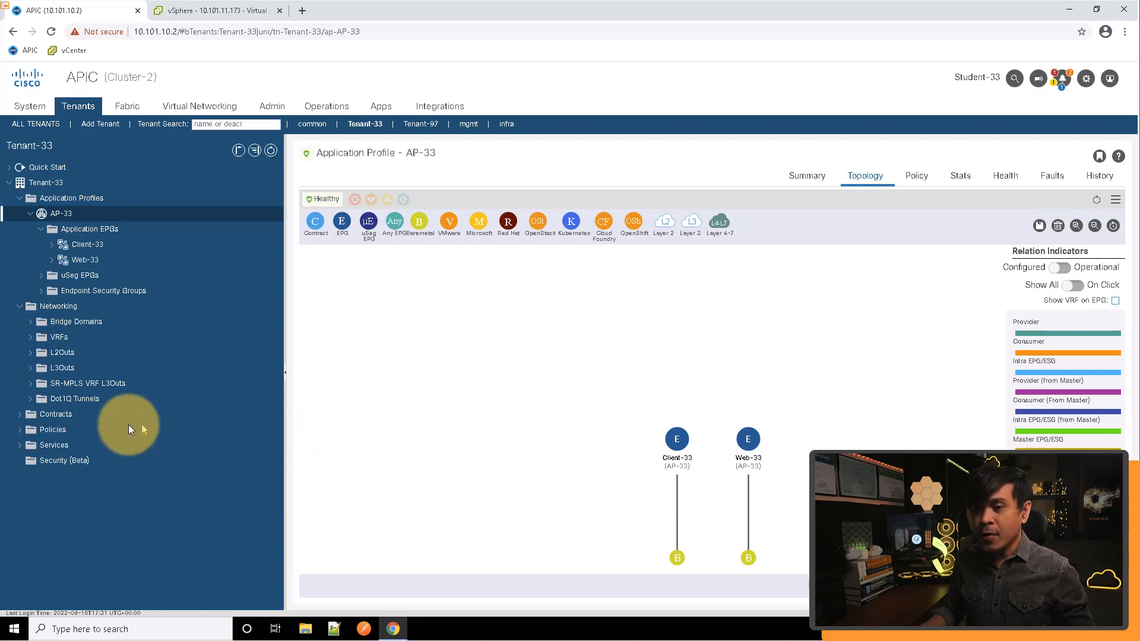
{"action": "left_click", "coordinate": [20, 415]}
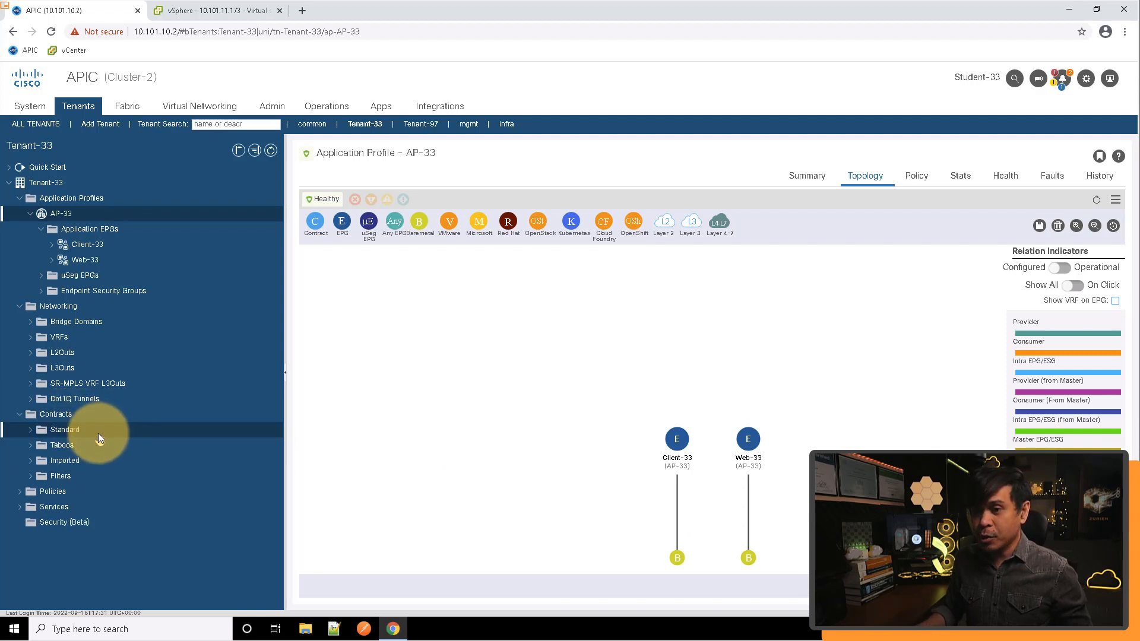
{"action": "left_click", "coordinate": [30, 429]}
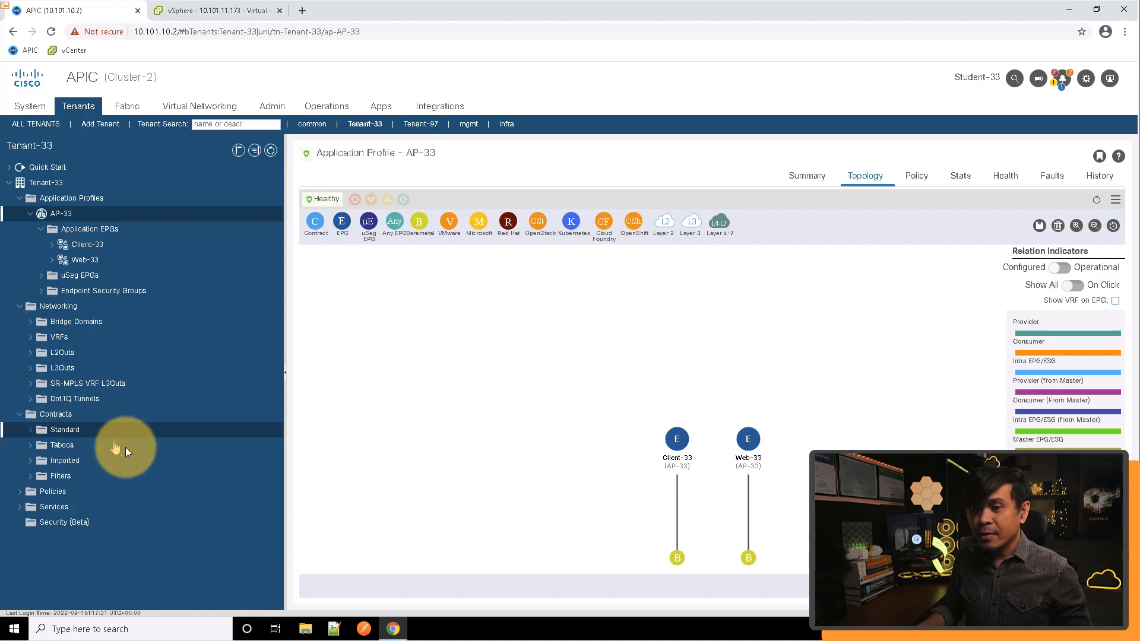